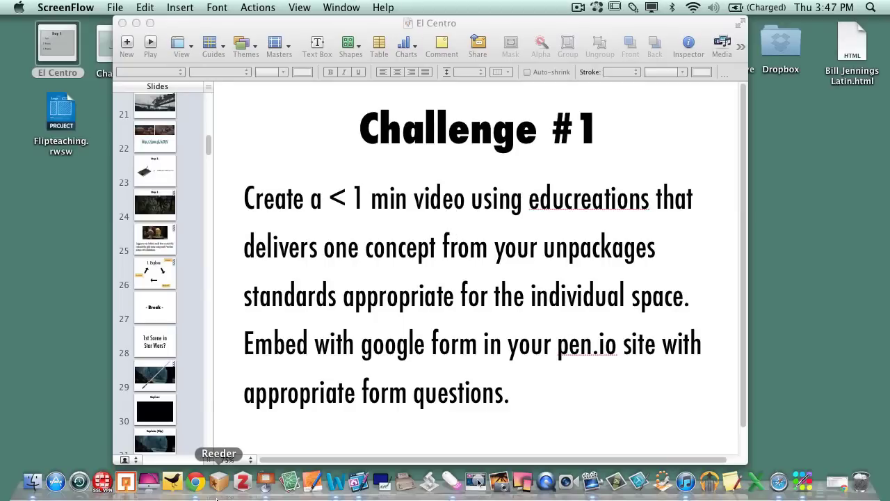
# - Bring Chrome forward and load dictionary.com in a new tab
pyautogui.click(197, 482)
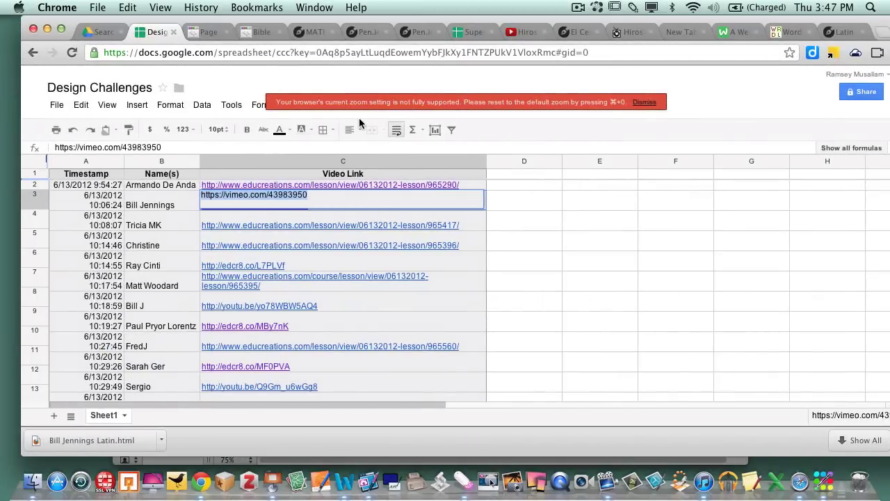
pyautogui.press('super+t')
pyautogui.write('dictionary.com')
pyautogui.press('Return')
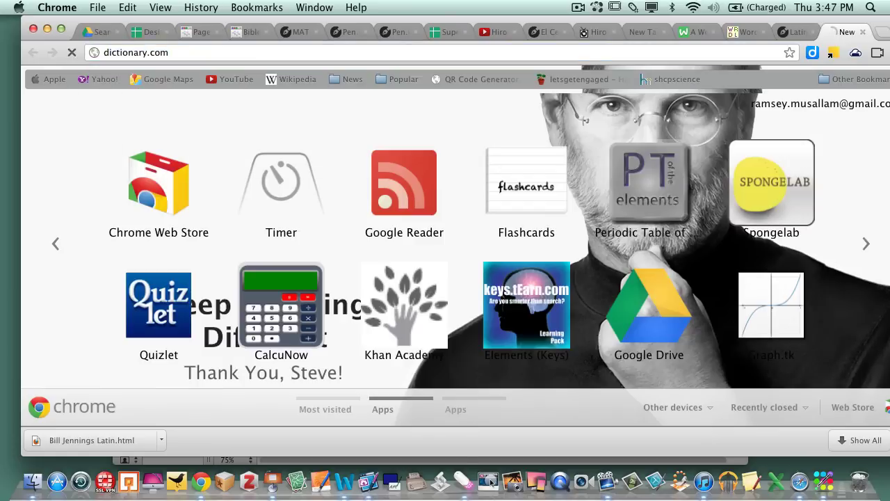
# - Return to the Drive search results and open the CREATE list of new items
pyautogui.click(152, 32)
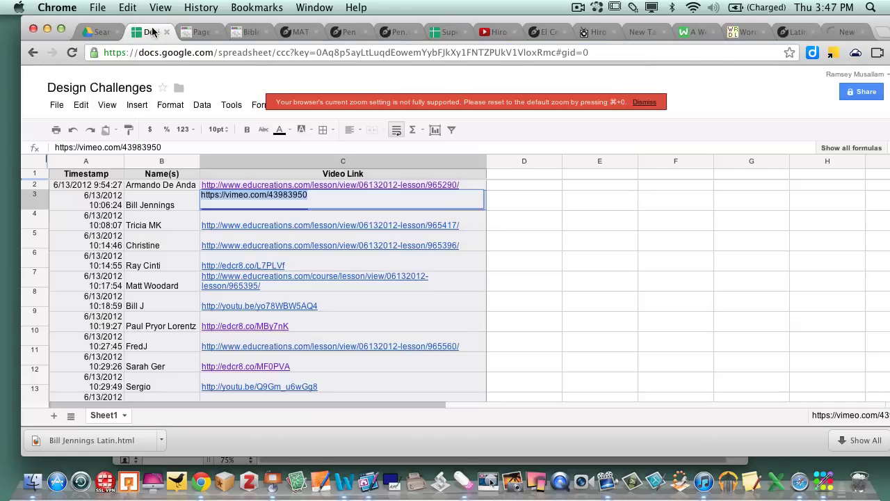
pyautogui.click(104, 34)
pyautogui.click(54, 160)
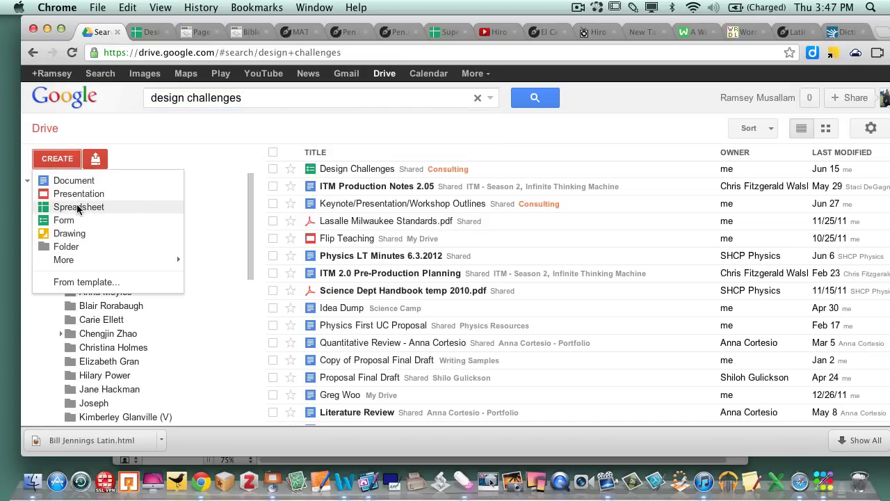
# - Create a new form and title it 'Self Grading Test'
pyautogui.click(68, 222)
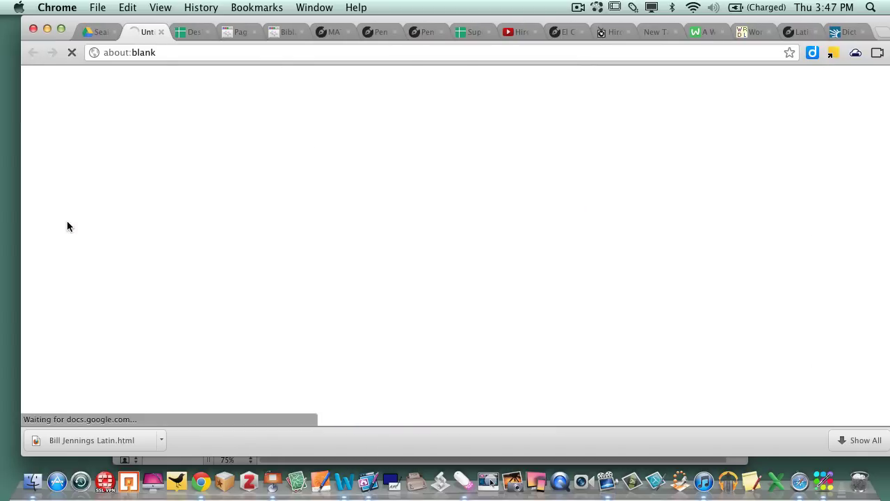
pyautogui.click(134, 108)
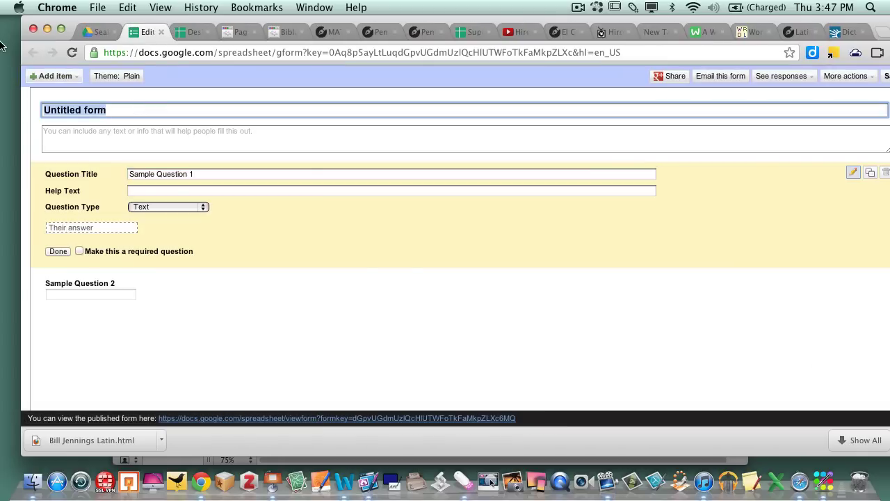
pyautogui.write('SElf')
pyautogui.press('BackSpace')
pyautogui.press('BackSpace')
pyautogui.press('BackSpace')
pyautogui.write('e')
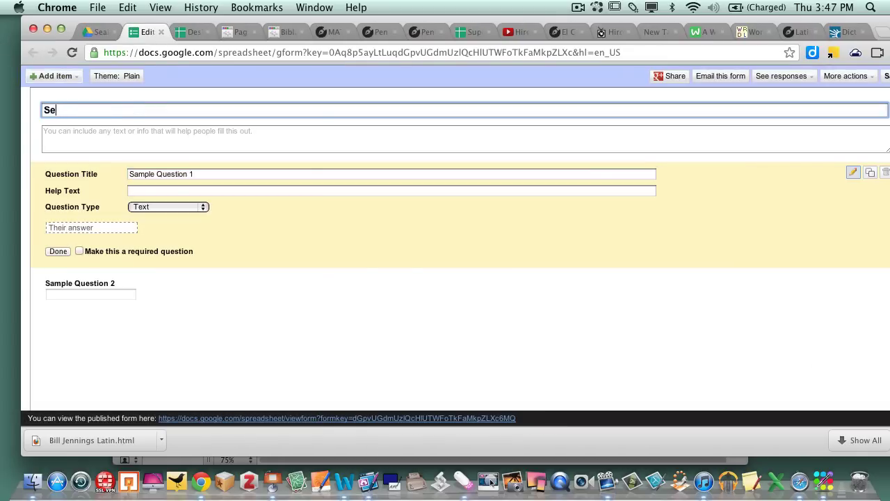
pyautogui.write('lf Grading Test')
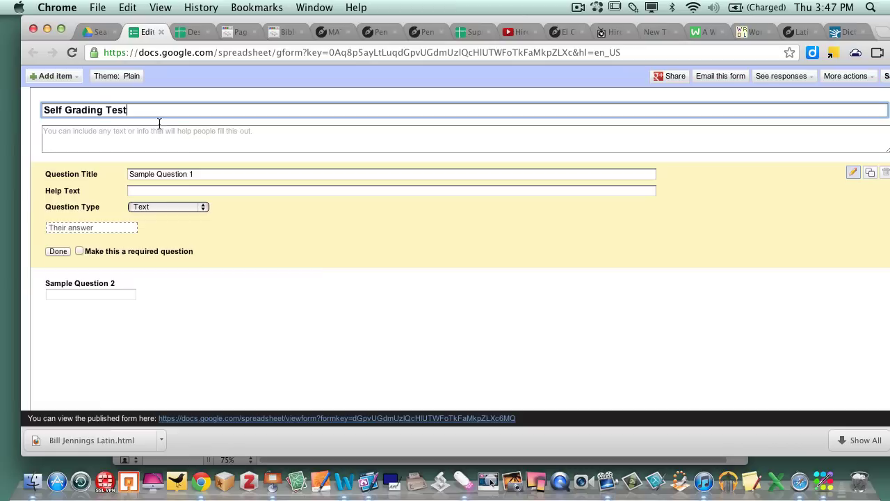
# - Rename the first sample question to 'Name' and make it required
pyautogui.click(201, 170)
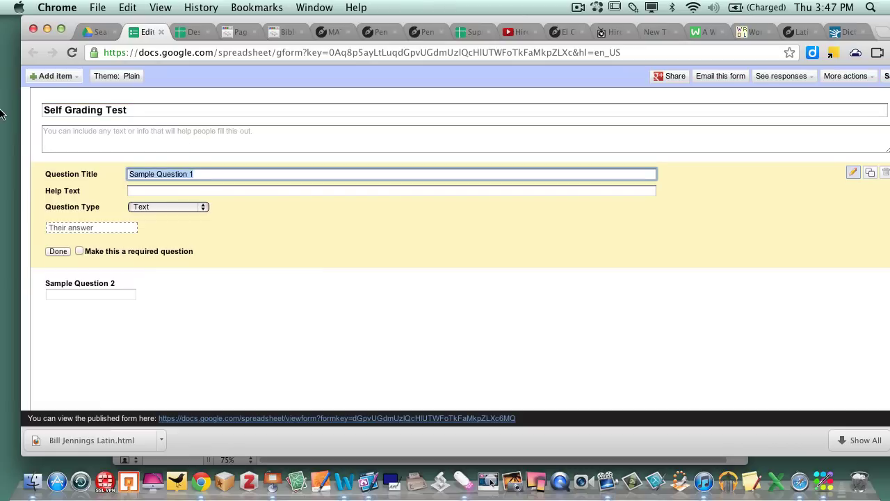
pyautogui.write('Name')
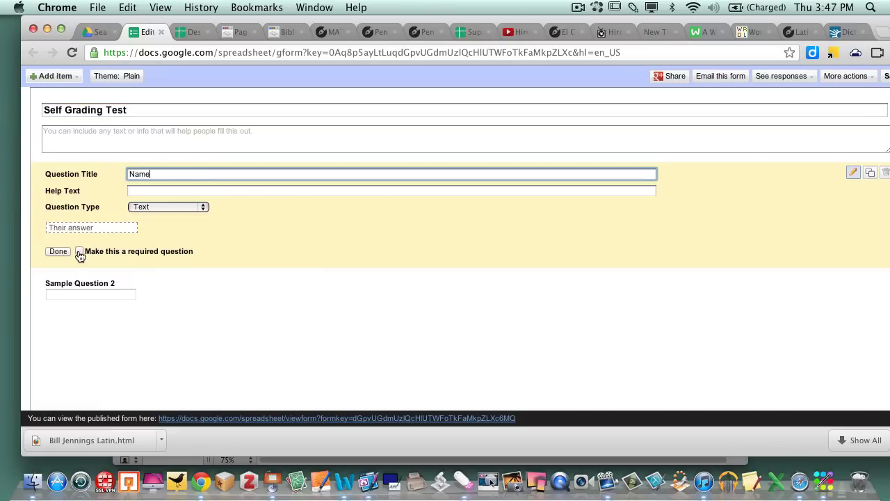
pyautogui.click(80, 254)
pyautogui.click(59, 251)
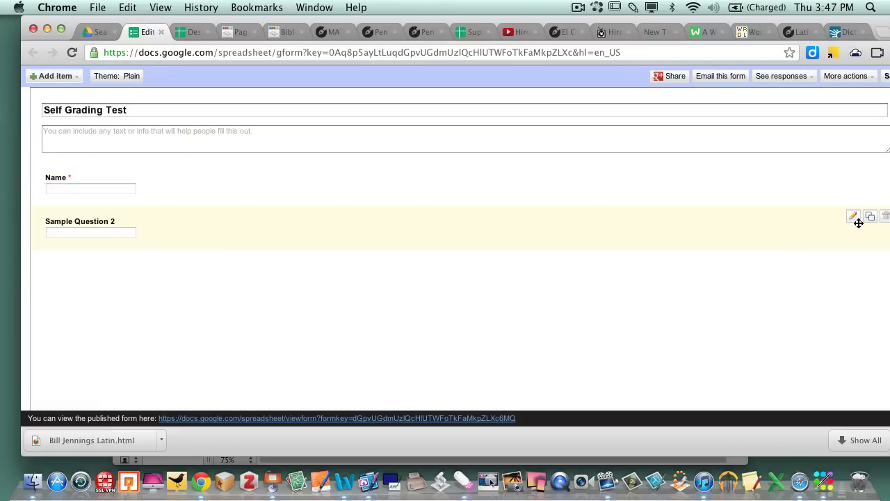
# - Rename the second sample question to 'Email' and make it required
pyautogui.click(859, 223)
pyautogui.click(209, 219)
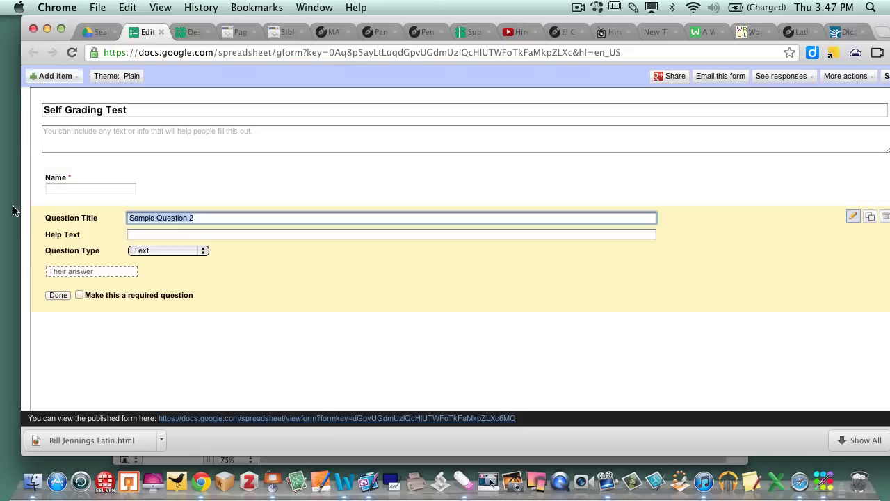
pyautogui.write('Emial')
pyautogui.press('BackSpace')
pyautogui.press('BackSpace')
pyautogui.press('BackSpace')
pyautogui.press('BackSpace')
pyautogui.write('mai')
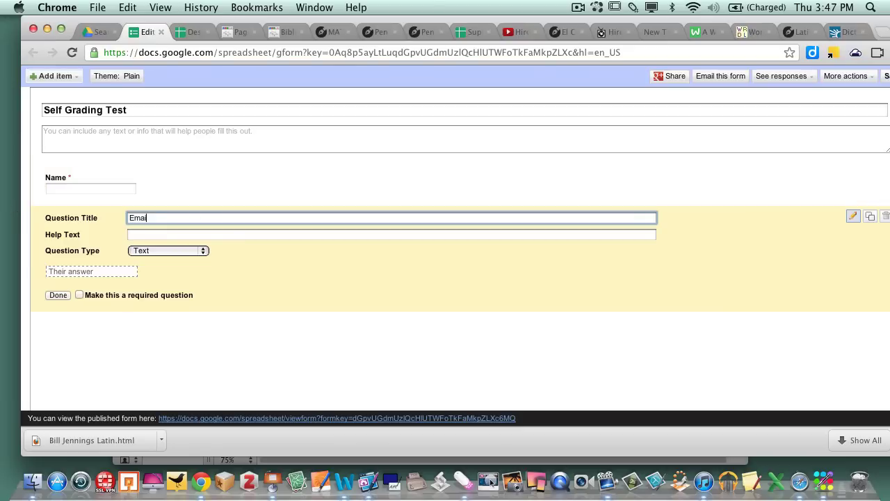
pyautogui.write('le')
pyautogui.click(79, 295)
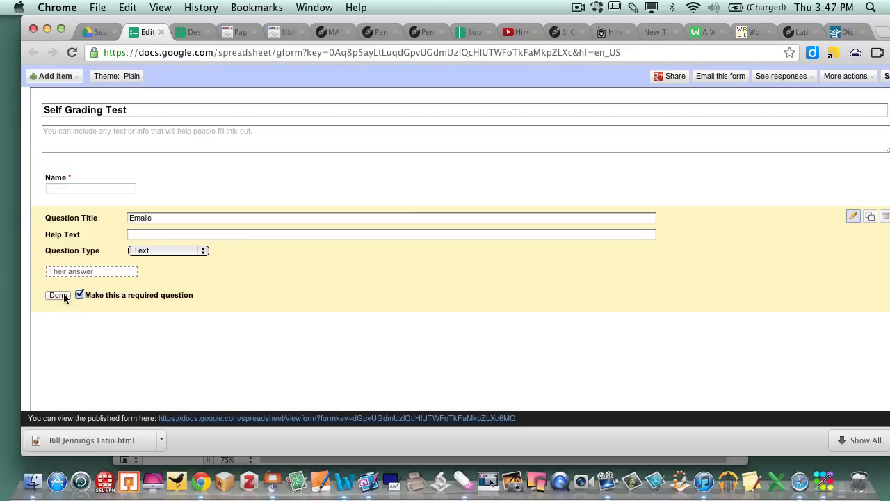
pyautogui.click(164, 219)
pyautogui.press('BackSpace')
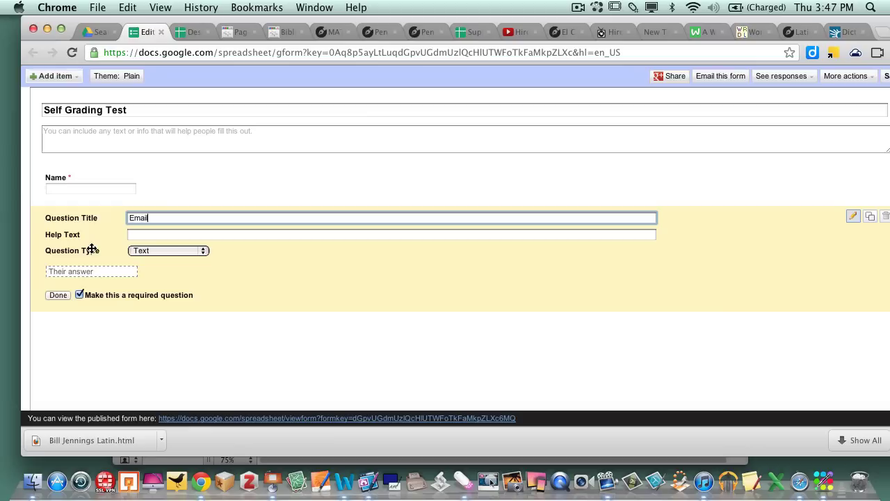
pyautogui.click(61, 294)
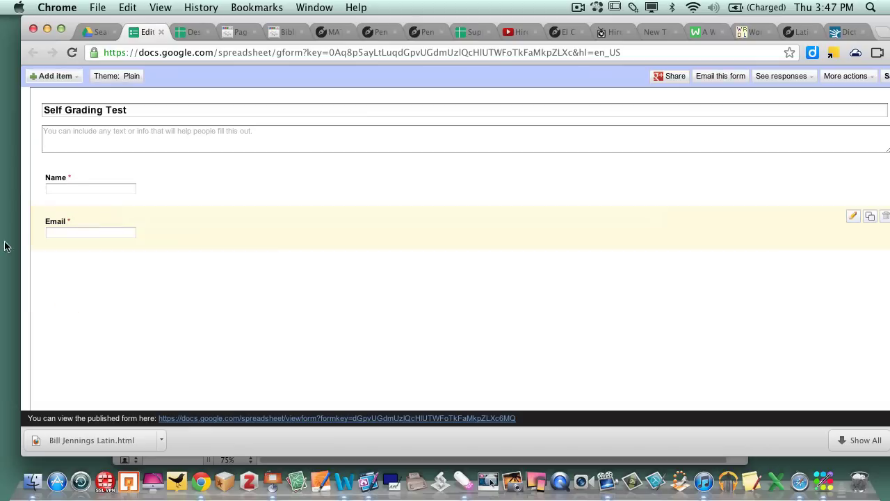
pyautogui.moveTo(400, 24); pyautogui.dragTo(380, 20)
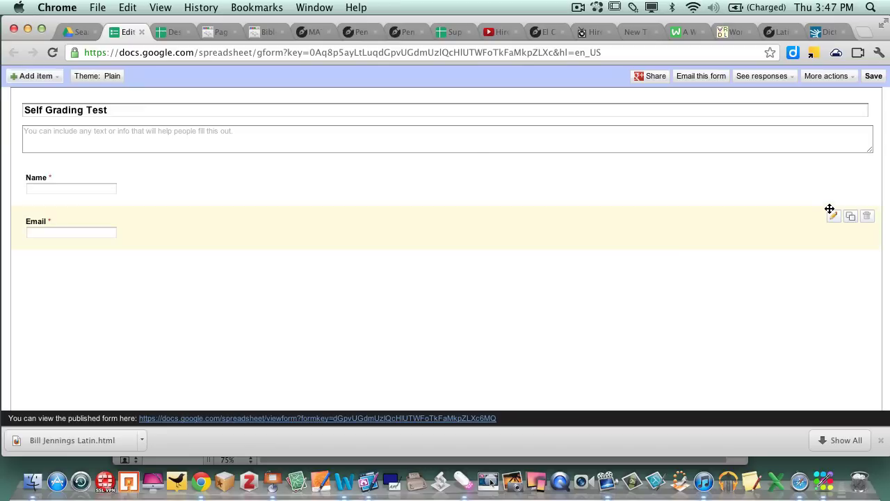
# - Add a multiple-choice question titled '1.'
pyautogui.click(50, 76)
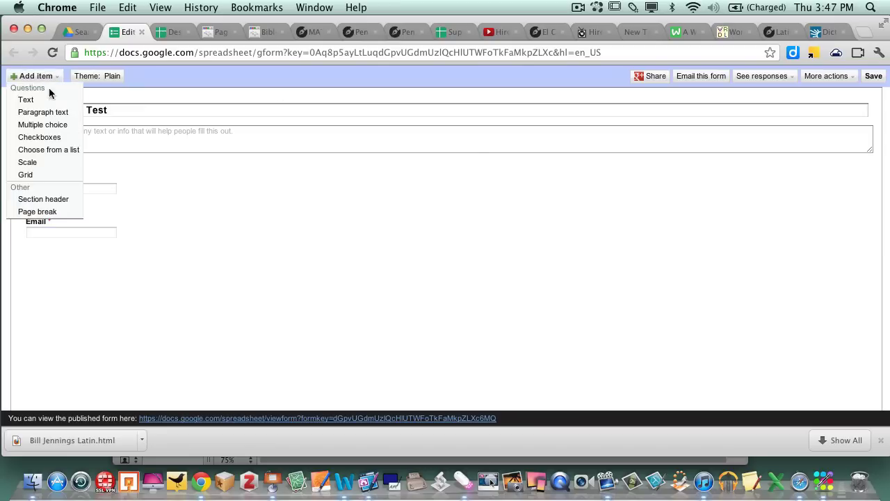
pyautogui.click(47, 125)
pyautogui.click(182, 262)
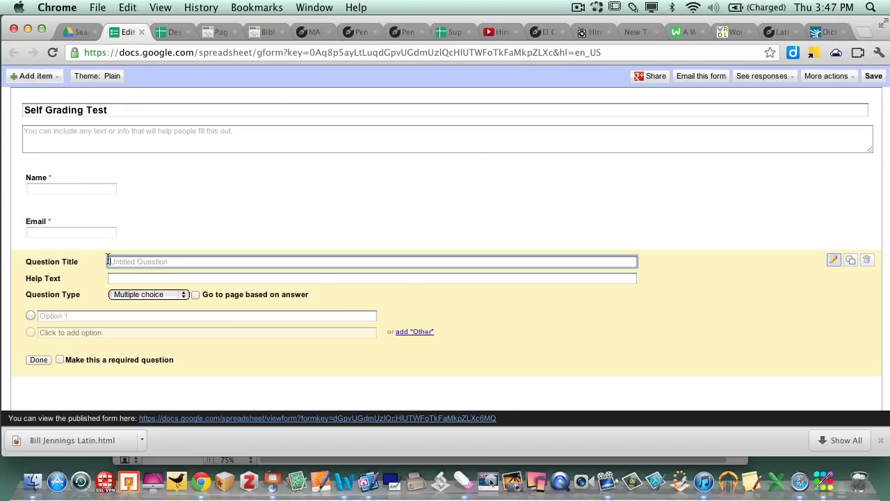
pyautogui.write('1.')
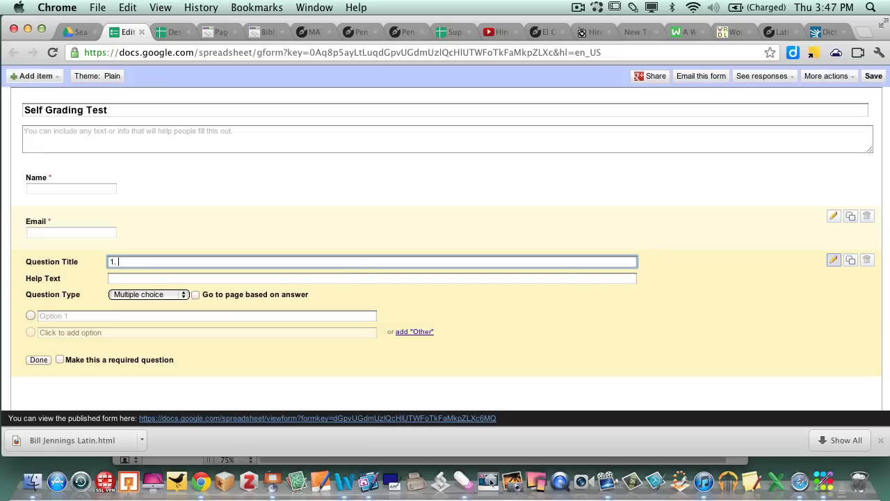
# - Give question 1 the answer choices A, B, C and D
pyautogui.click(93, 316)
pyautogui.write('A')
pyautogui.press('Return')
pyautogui.write('B')
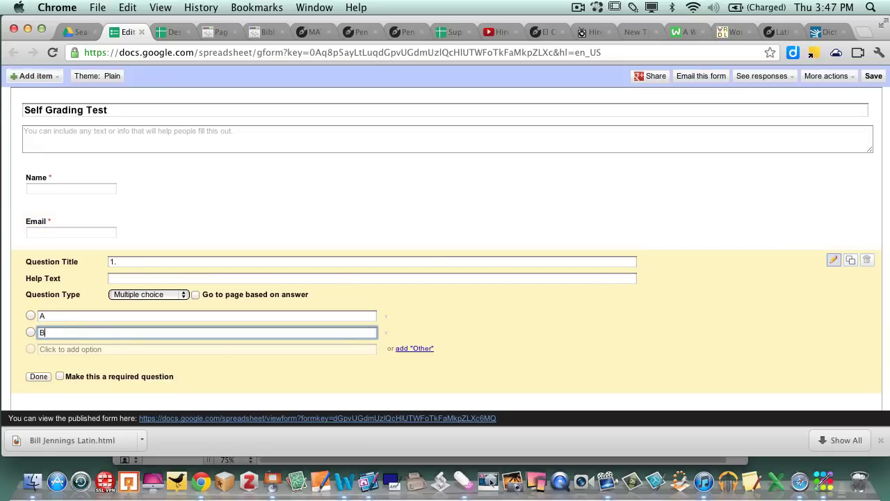
pyautogui.press('Return')
pyautogui.write('C')
pyautogui.press('Return')
pyautogui.write('D')
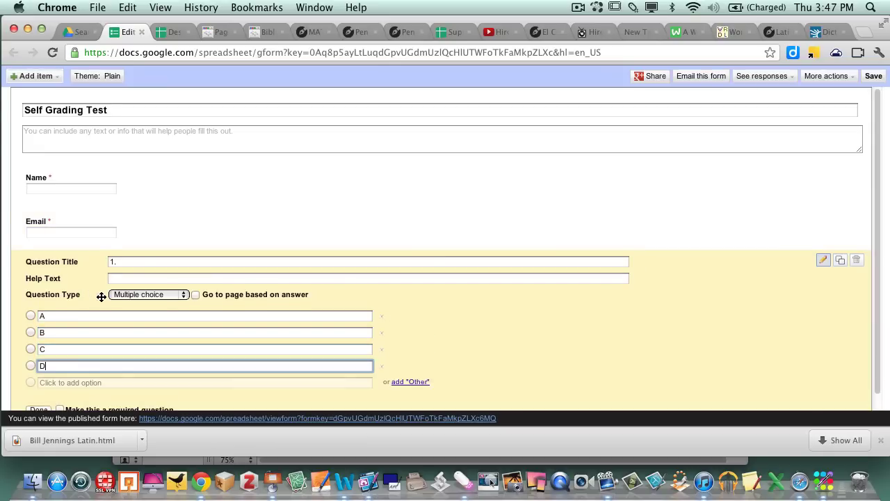
pyautogui.scroll(-1, 44, 368)
pyautogui.click(39, 394)
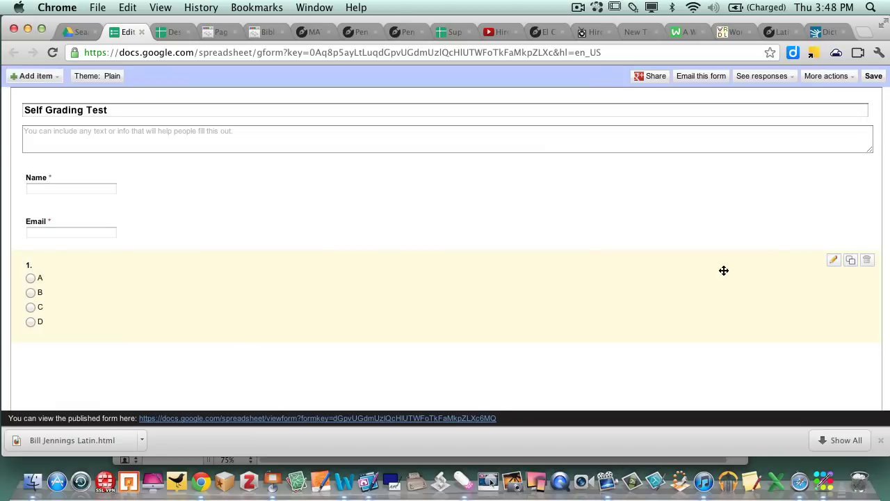
# - Duplicate question 1, retitle the copy '2.' and make it required
pyautogui.click(852, 262)
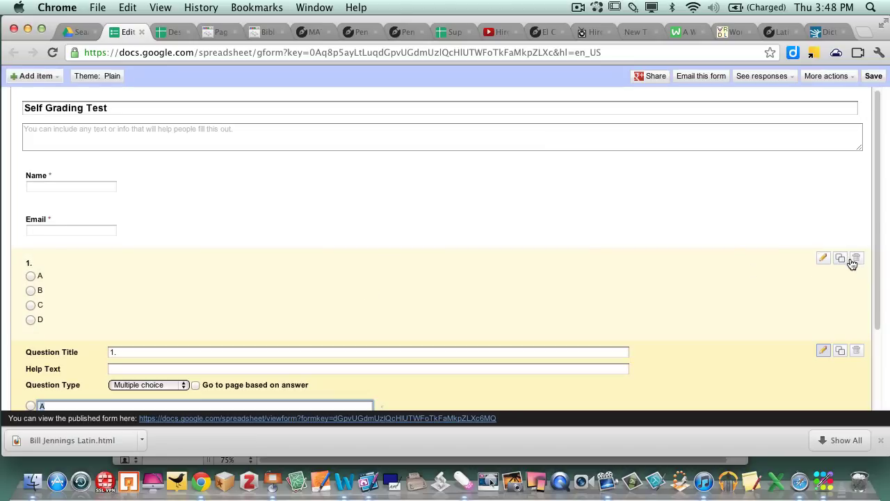
pyautogui.scroll(-3, 292, 221)
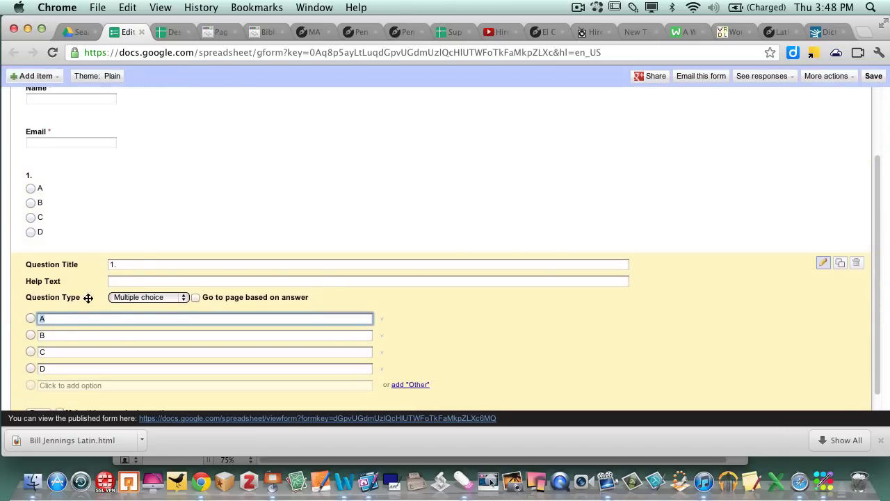
pyautogui.click(146, 263)
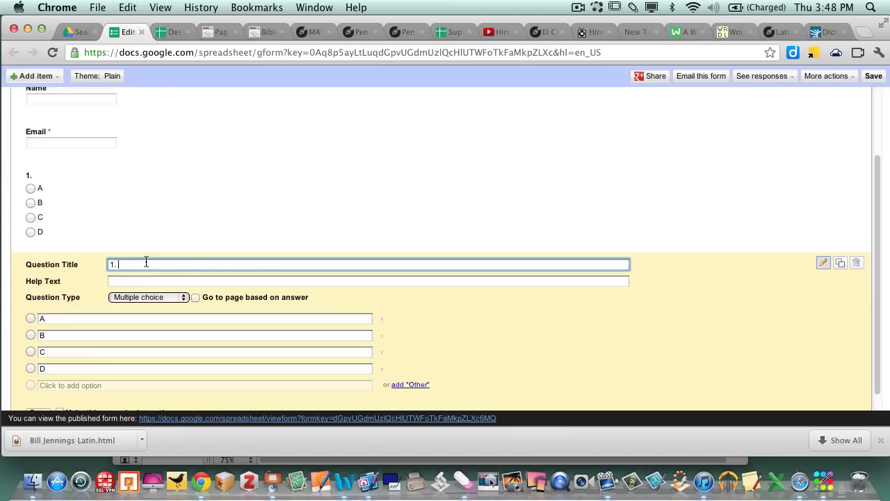
pyautogui.press('BackSpace')
pyautogui.press('BackSpace')
pyautogui.write('2.')
pyautogui.scroll(-1, 143, 335)
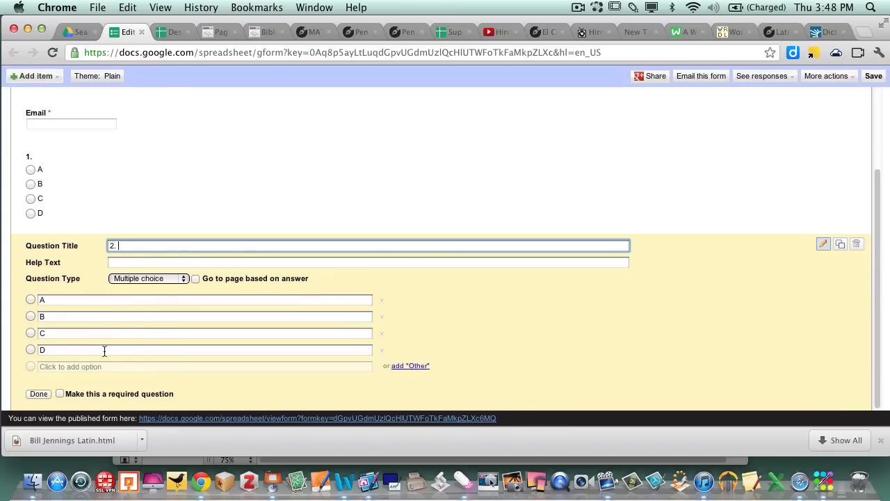
pyautogui.click(60, 393)
pyautogui.click(39, 394)
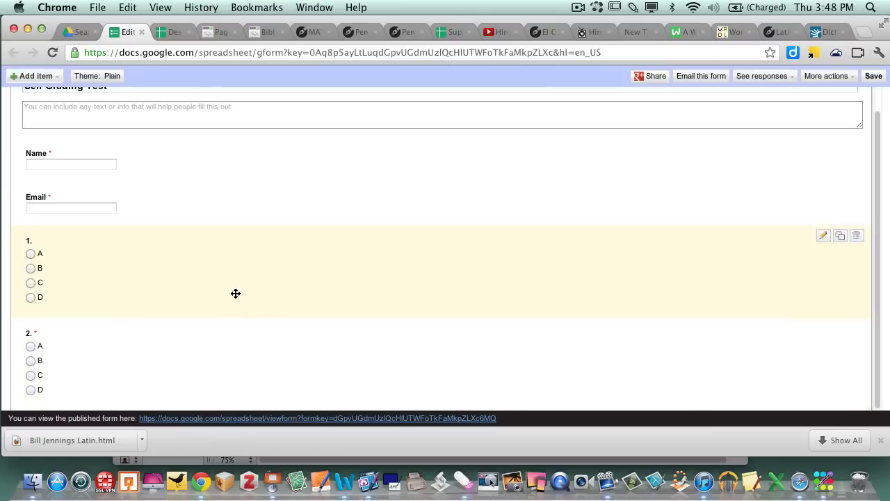
pyautogui.scroll(1, 236, 294)
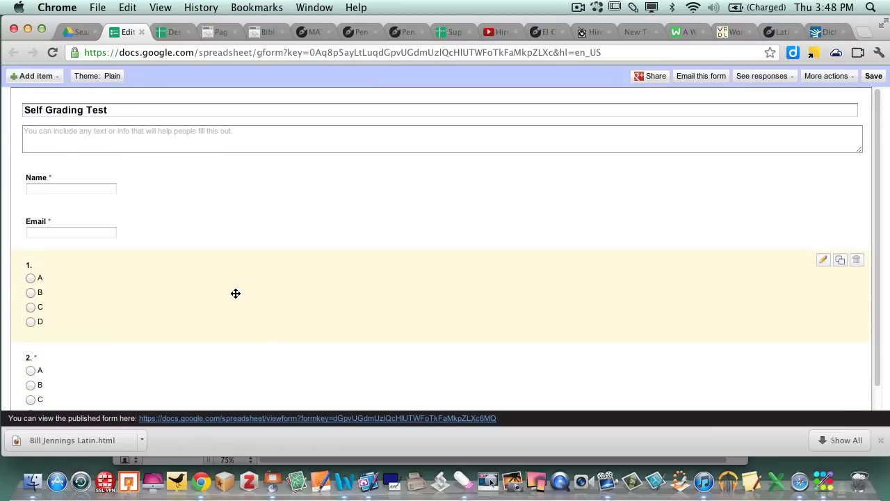
# - On the live form, submit the answer key as 'Key' with answers A and A
pyautogui.click(307, 419)
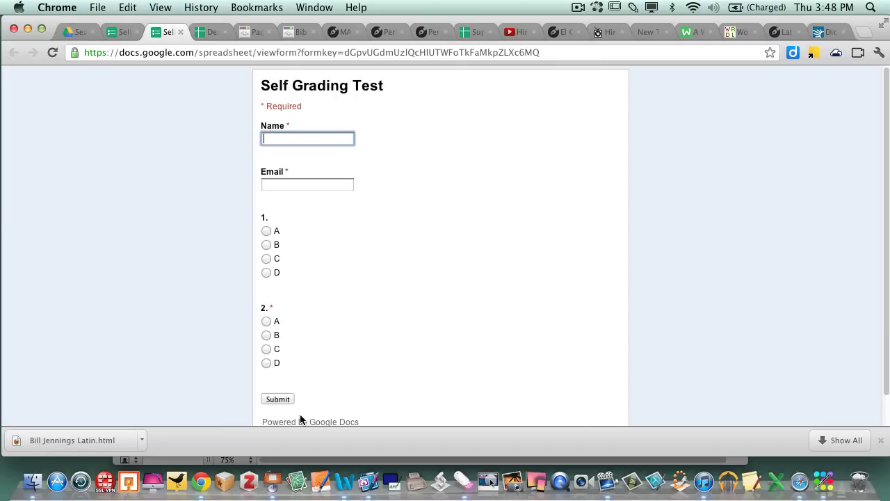
pyautogui.scroll(-2, 454, 306)
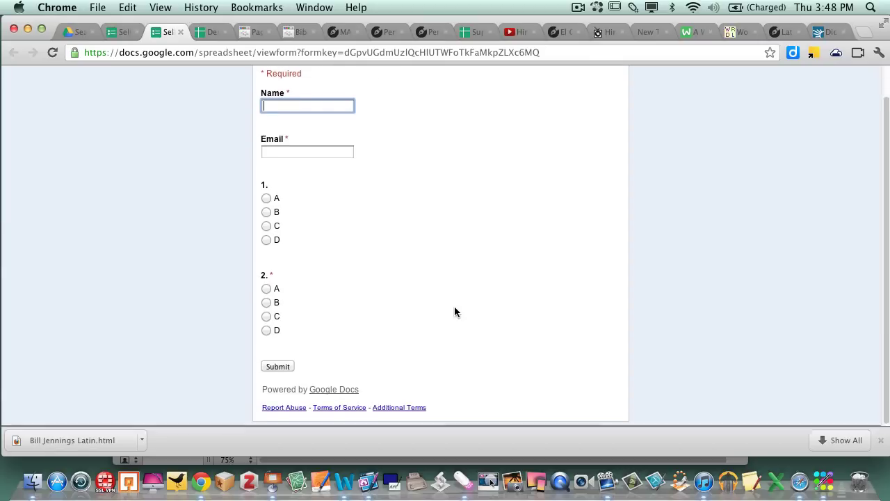
pyautogui.scroll(2, 456, 313)
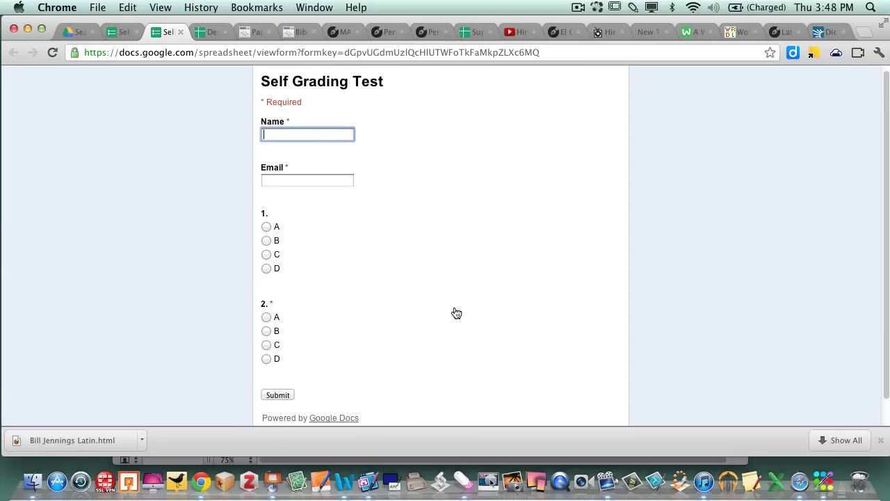
pyautogui.write('Key')
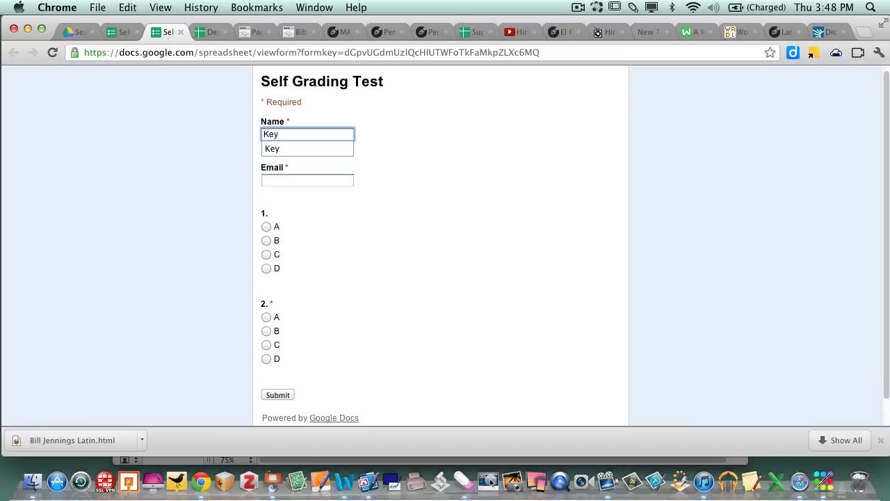
pyautogui.press('Tab')
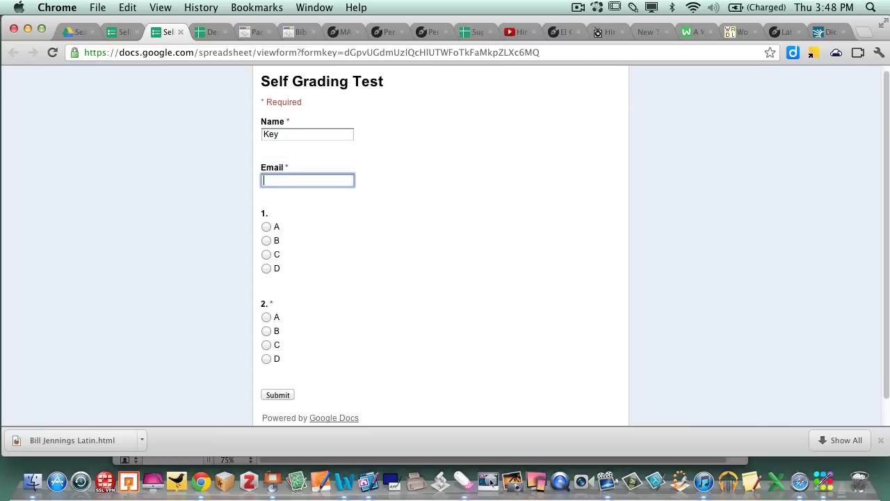
pyautogui.write('ram')
pyautogui.press('Down')
pyautogui.press('Down')
pyautogui.press('Down')
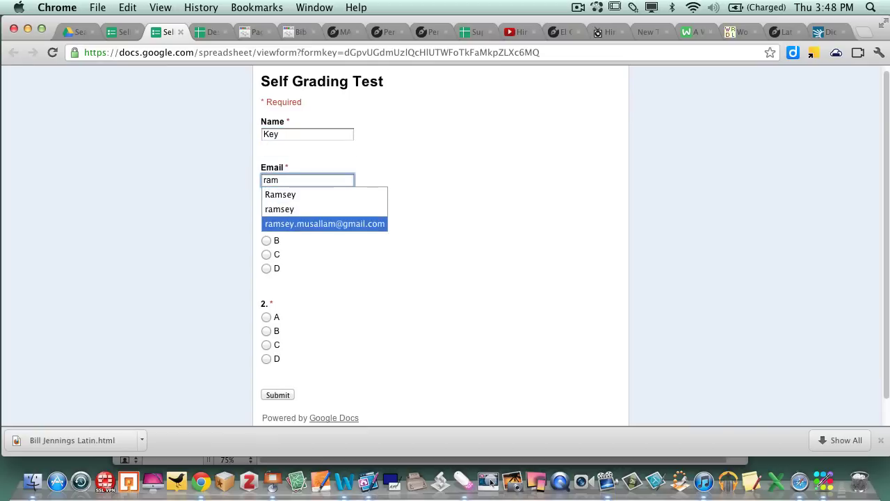
pyautogui.press('Return')
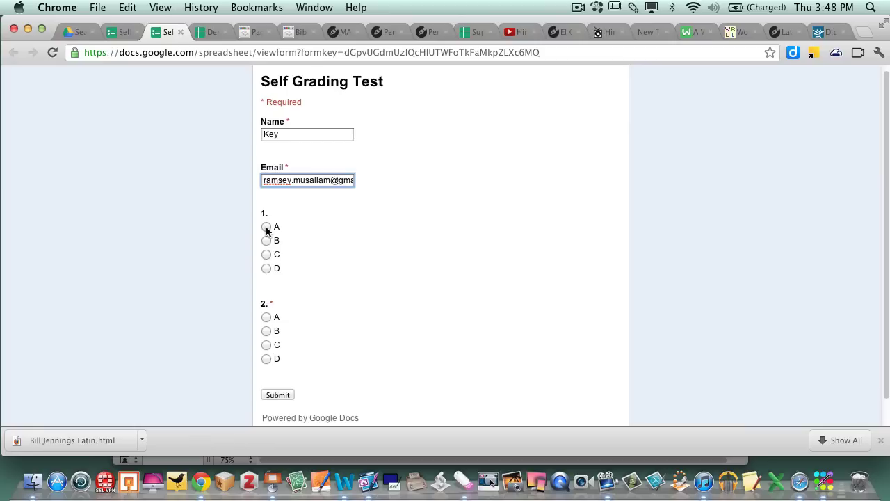
pyautogui.click(267, 228)
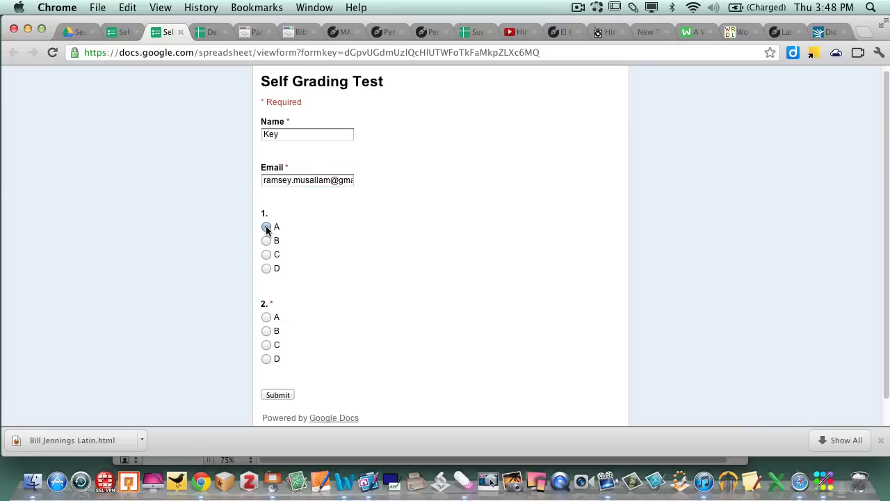
pyautogui.click(267, 319)
pyautogui.scroll(-1, 400, 310)
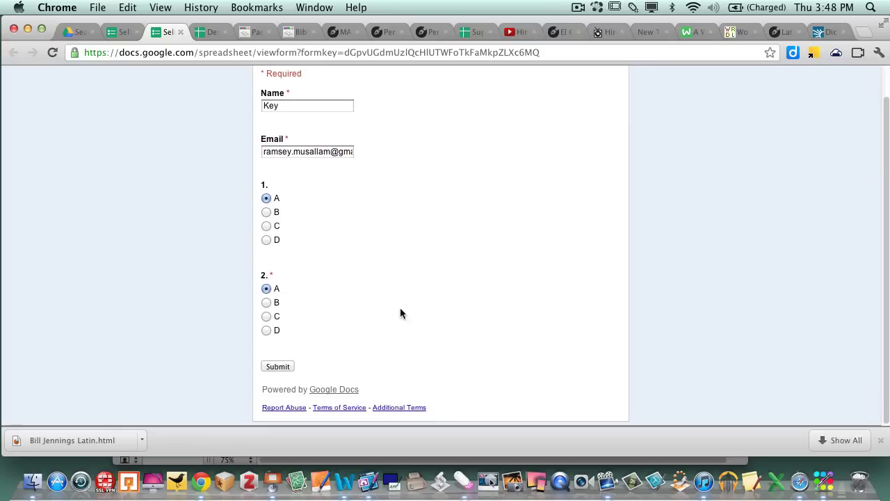
pyautogui.click(279, 367)
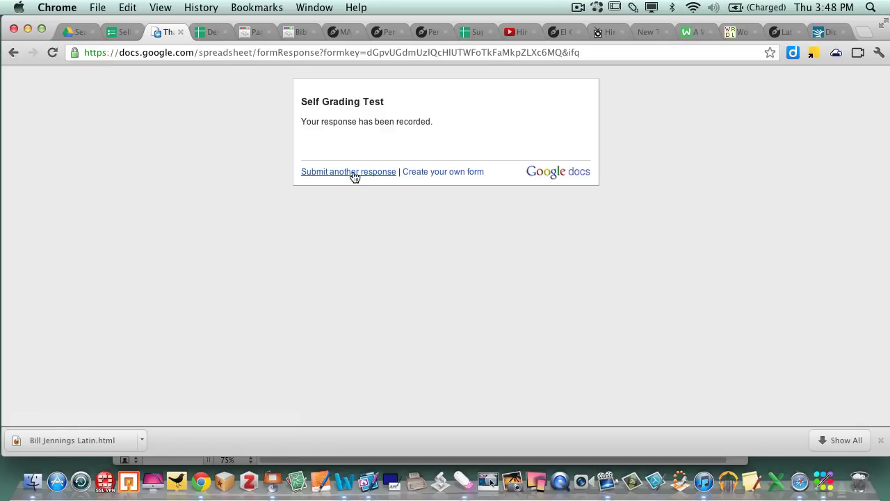
# - Submit a first student's response with name, email and answers B and A
pyautogui.click(352, 172)
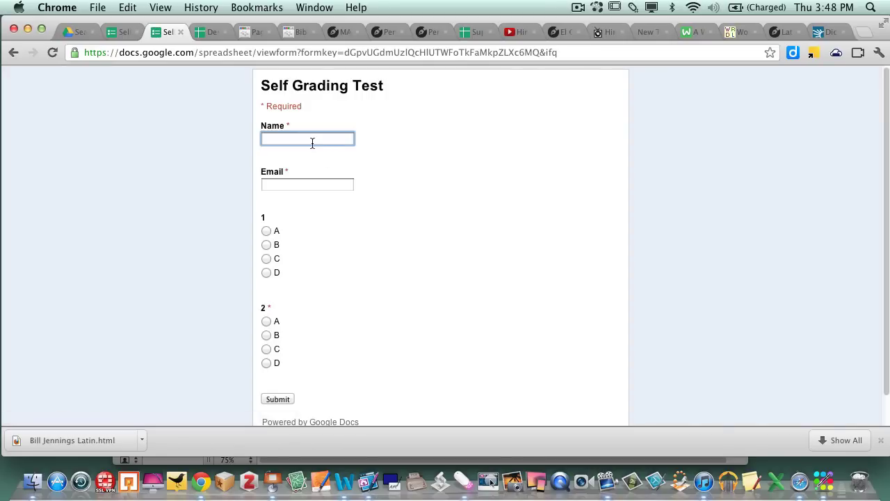
pyautogui.write('Joe')
pyautogui.press('Tab')
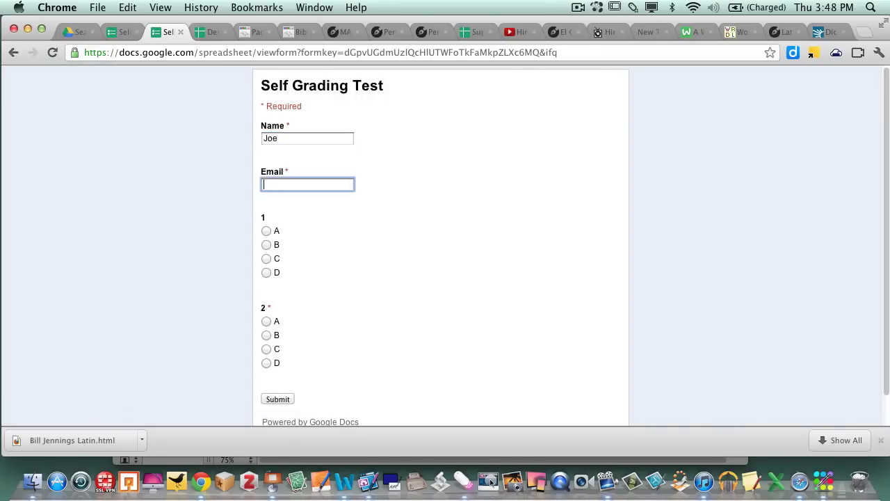
pyautogui.click(266, 245)
pyautogui.click(267, 322)
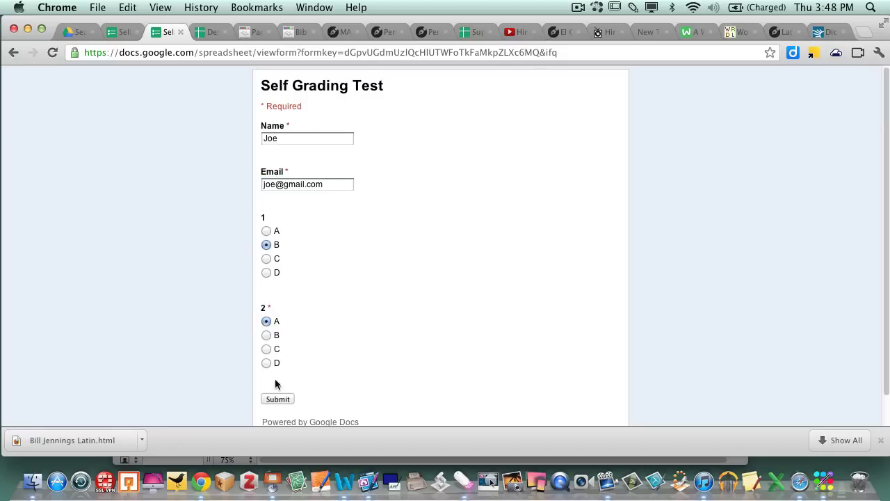
pyautogui.click(277, 399)
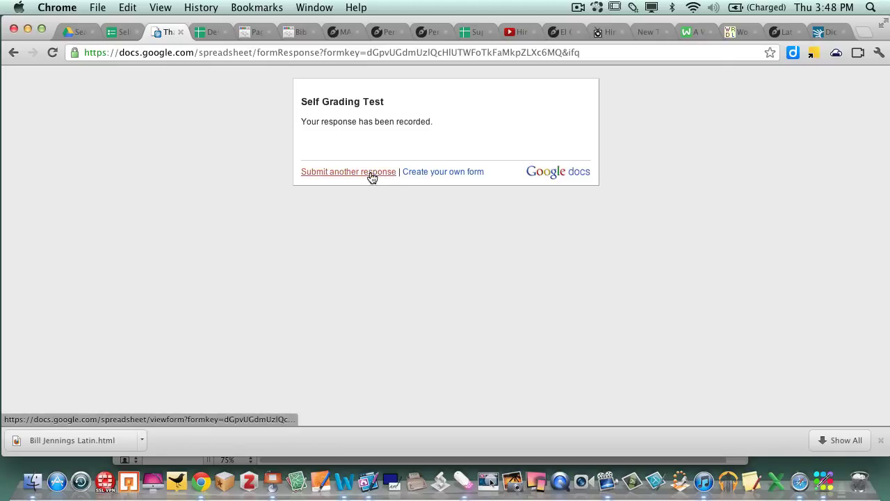
# - Submit a second student's response with name, email and answers C and C
pyautogui.click(367, 172)
pyautogui.write('Steve')
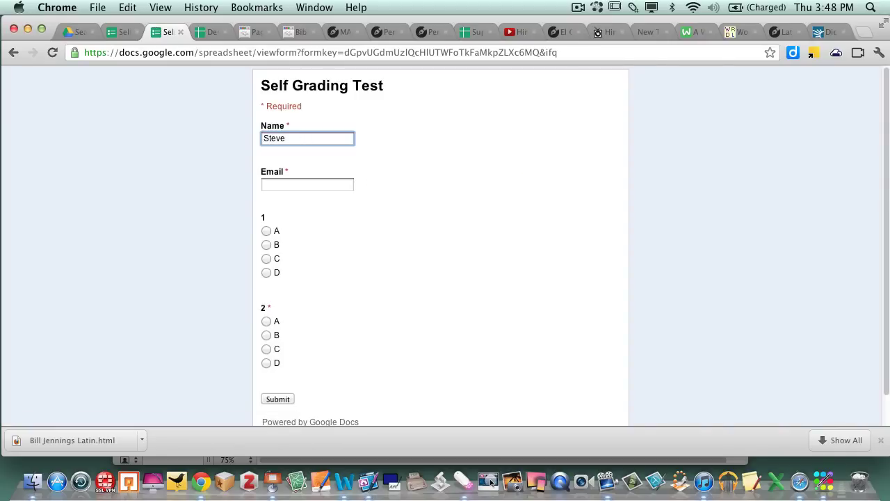
pyautogui.press('Tab')
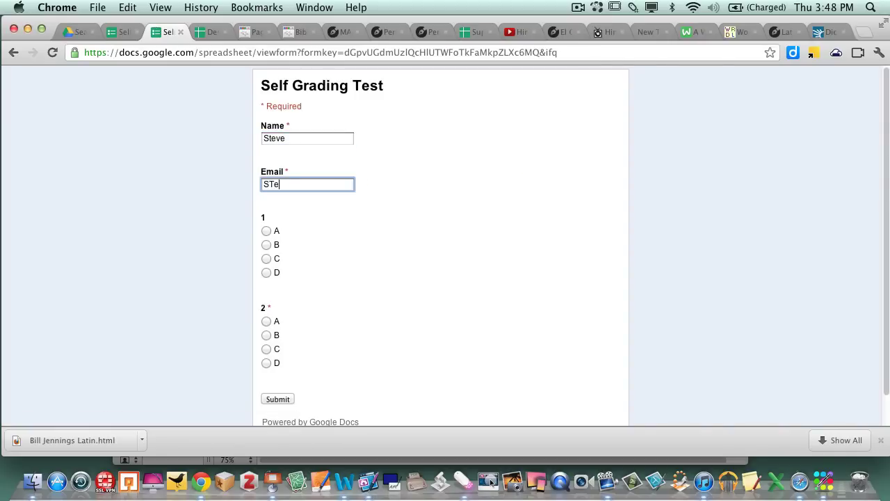
pyautogui.click(266, 258)
pyautogui.click(266, 349)
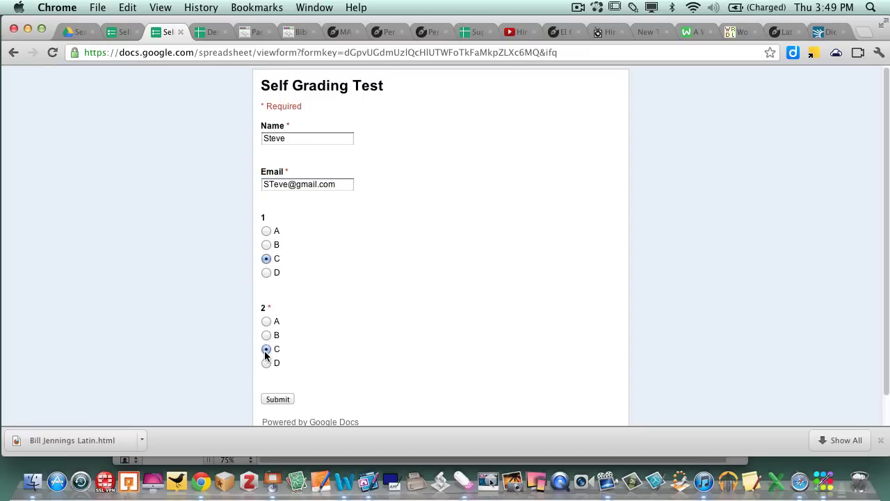
pyautogui.click(274, 401)
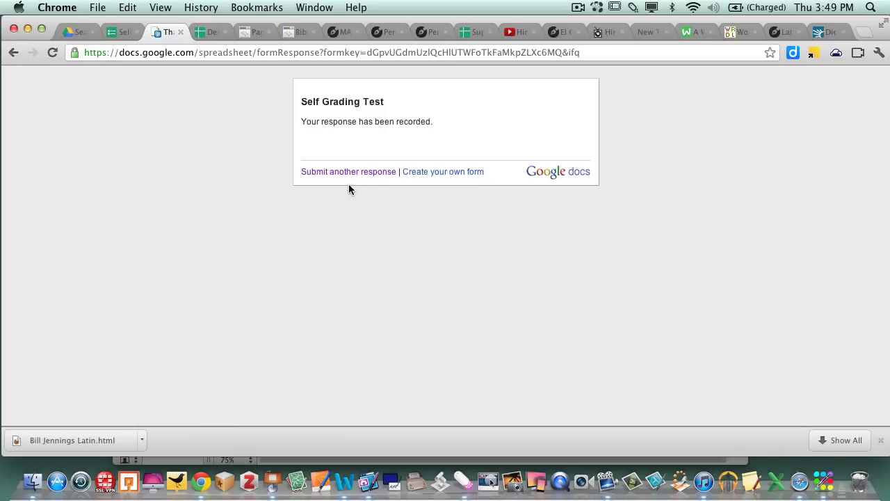
# - Submit a third student's response with name, email and answers A and A
pyautogui.click(347, 173)
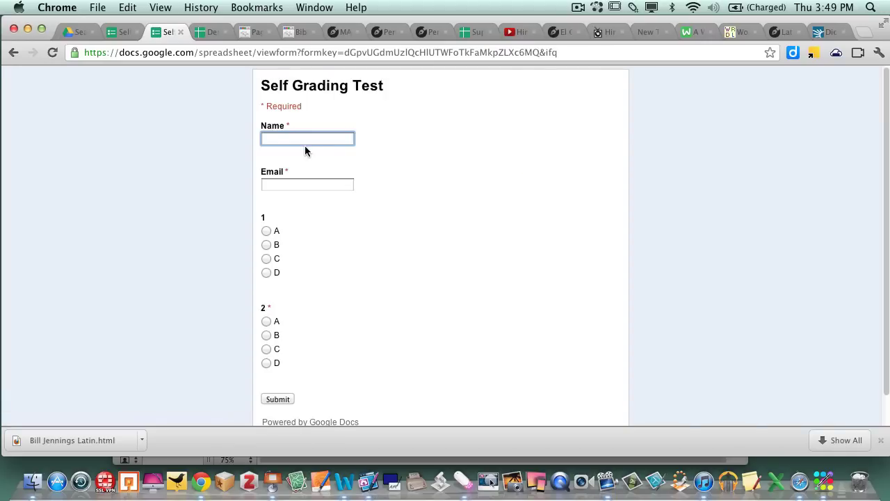
pyautogui.write('jeff')
pyautogui.press('Tab')
pyautogui.write('jeff')
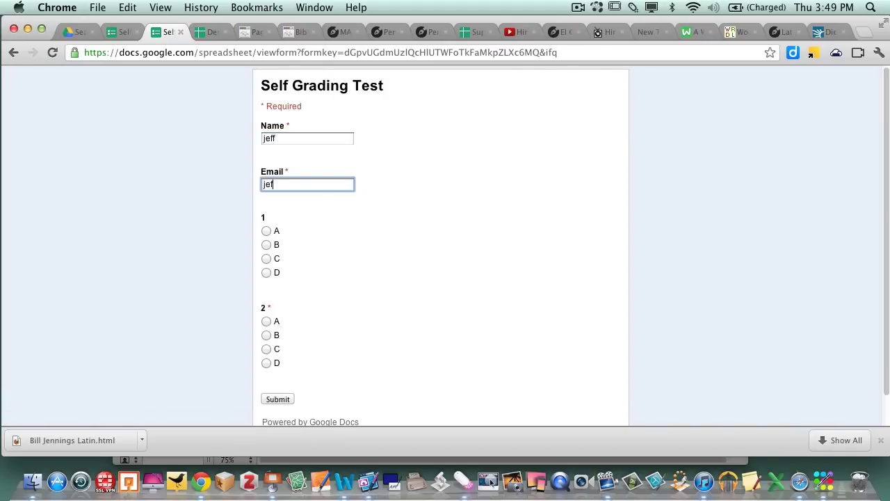
pyautogui.press('Tab')
pyautogui.click(266, 230)
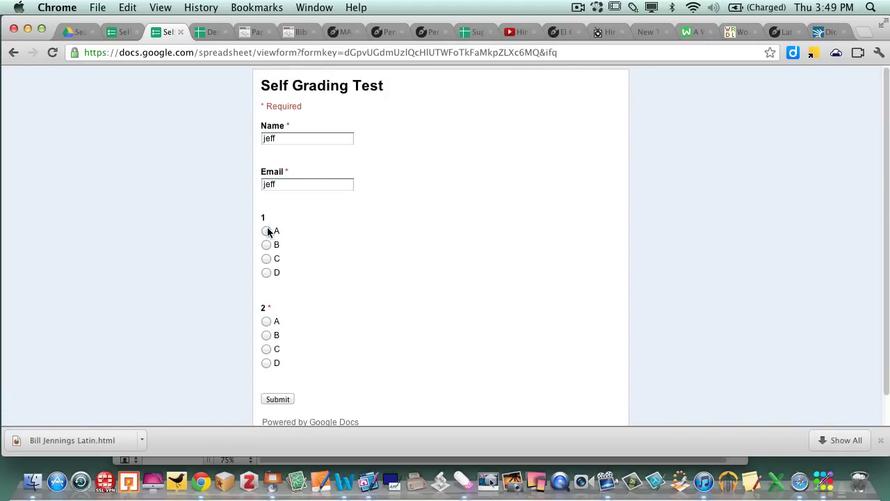
pyautogui.click(266, 321)
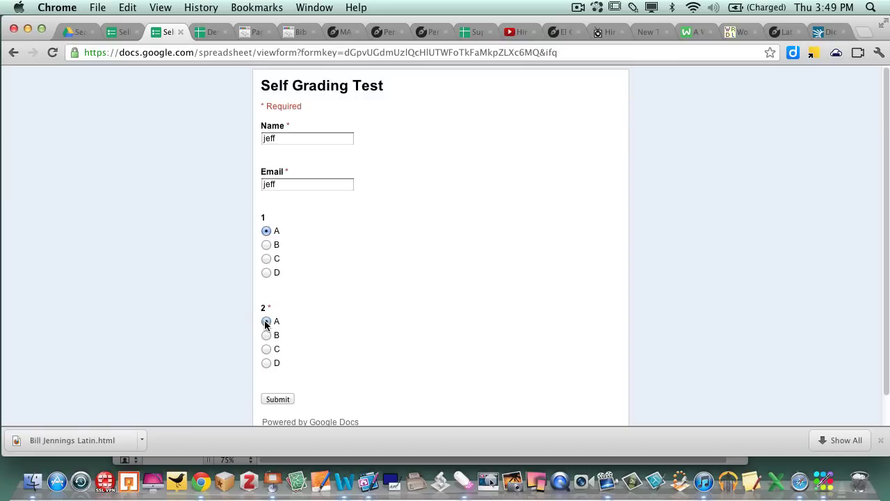
pyautogui.click(280, 399)
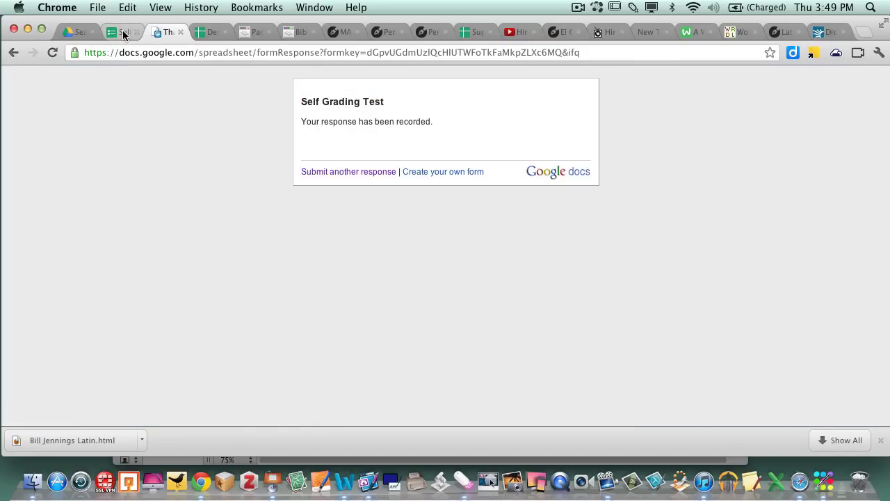
# - Back in Google Drive, leave the old search and show the full My Drive file list
pyautogui.click(82, 36)
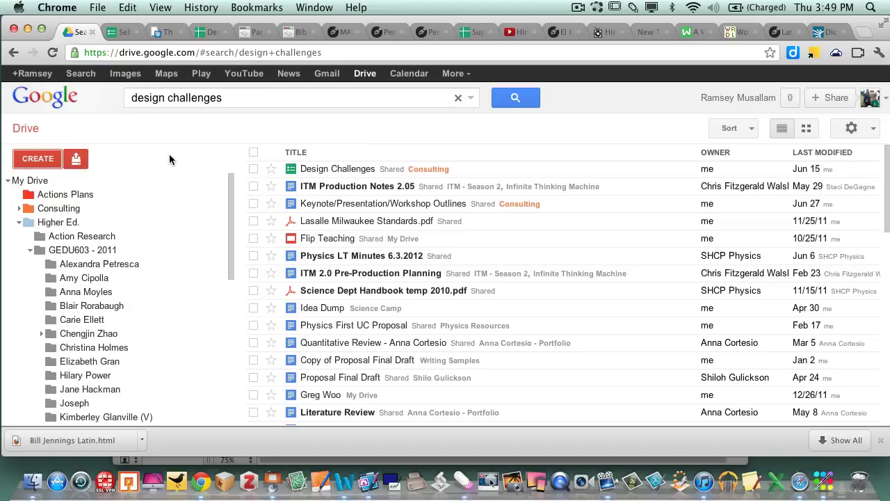
pyautogui.click(225, 100)
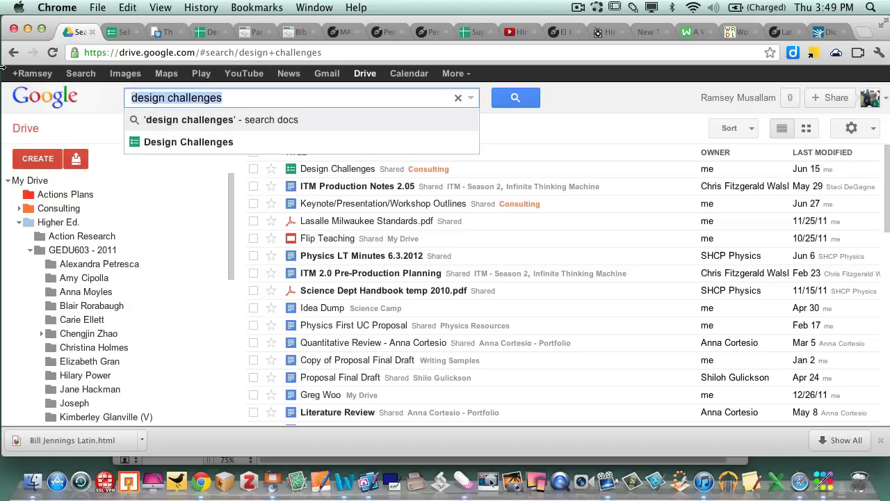
pyautogui.click(43, 185)
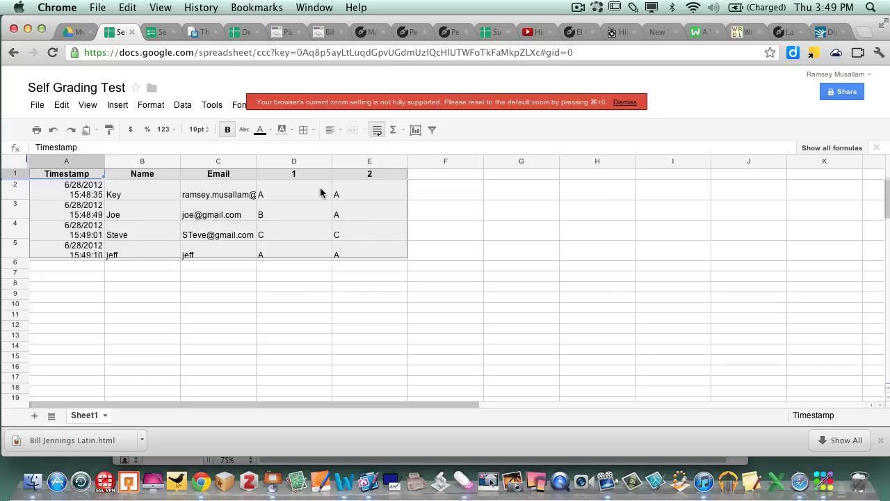
# - Dismiss the zoom-setting warning over the response spreadsheet
pyautogui.click(633, 105)
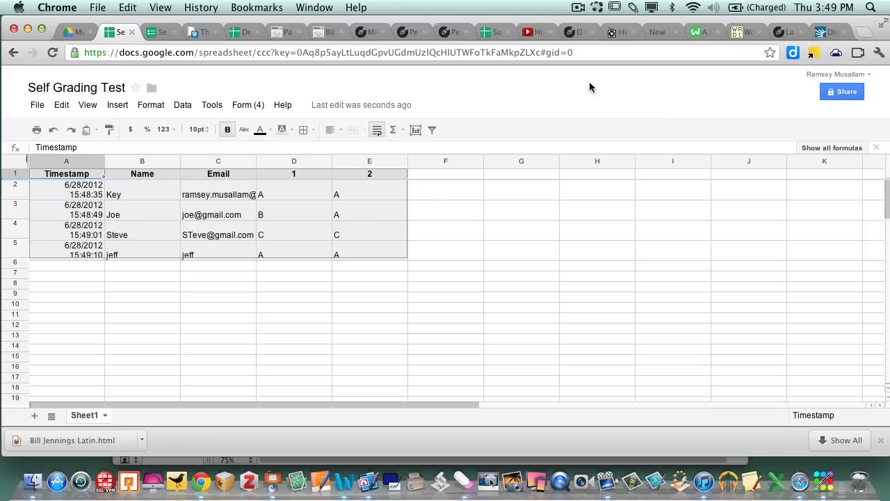
# - Open the script gallery from the Insert menu and search it for 'flubaro'
pyautogui.click(111, 104)
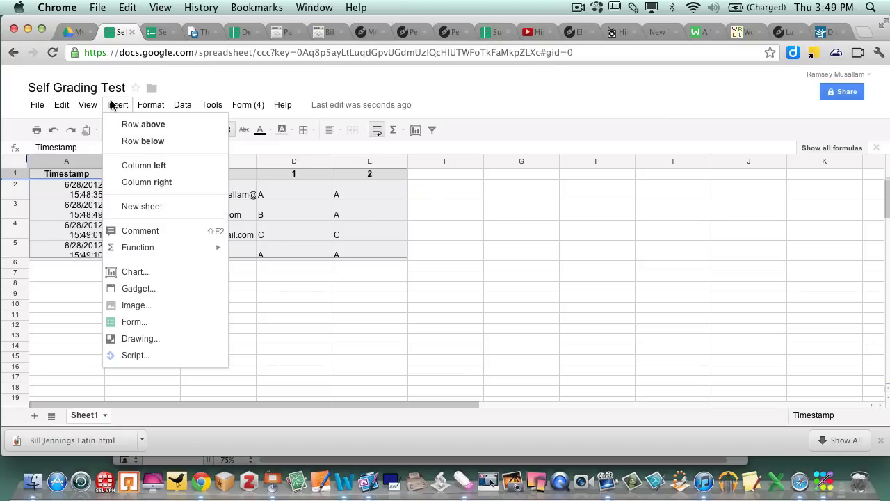
pyautogui.click(133, 356)
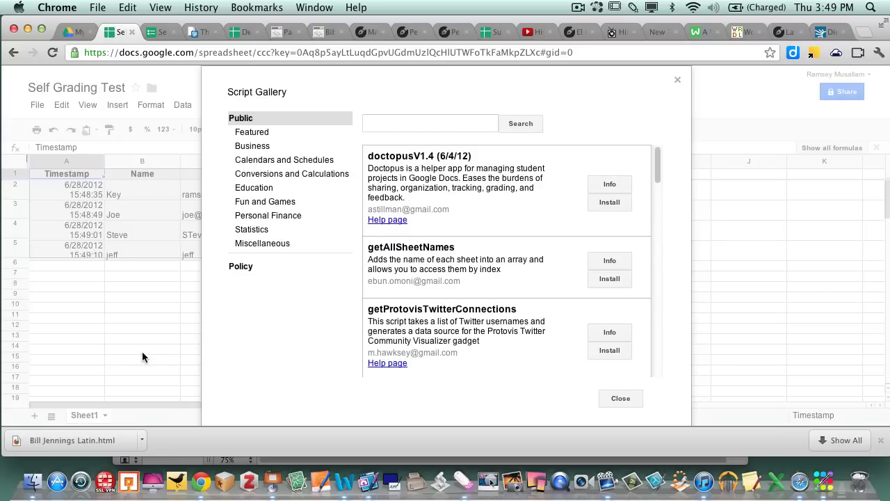
pyautogui.click(381, 124)
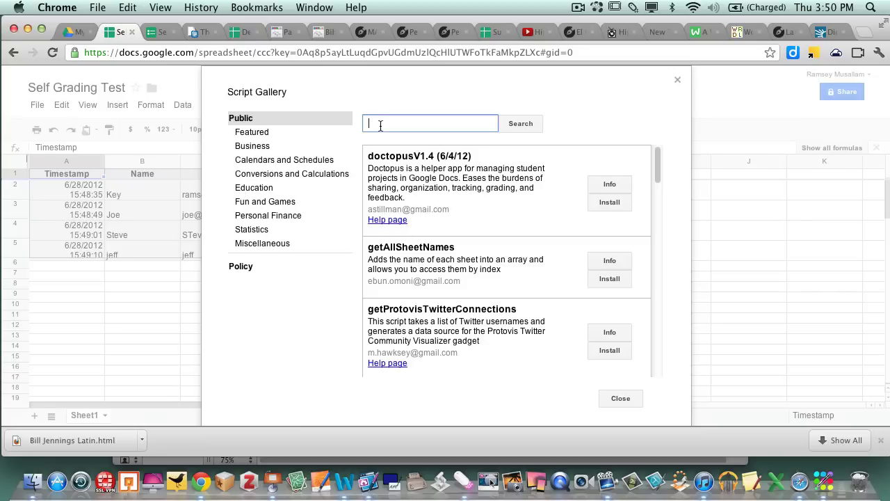
pyautogui.write('flubaro')
pyautogui.click(519, 125)
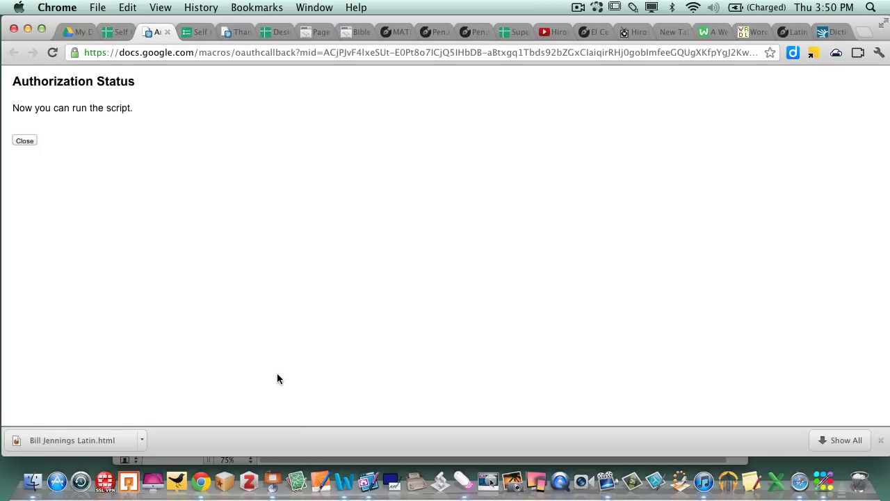
# - Close the authorization page and script gallery, then display the Flubaroo menu
pyautogui.click(24, 141)
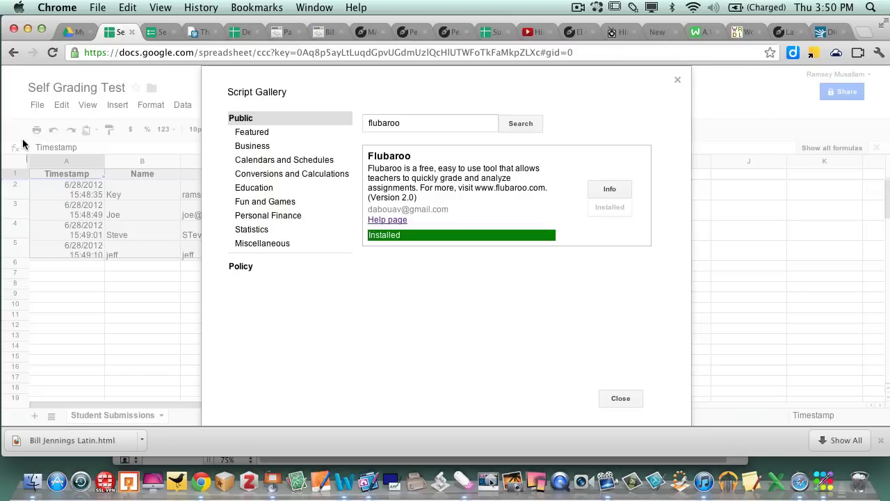
pyautogui.click(621, 397)
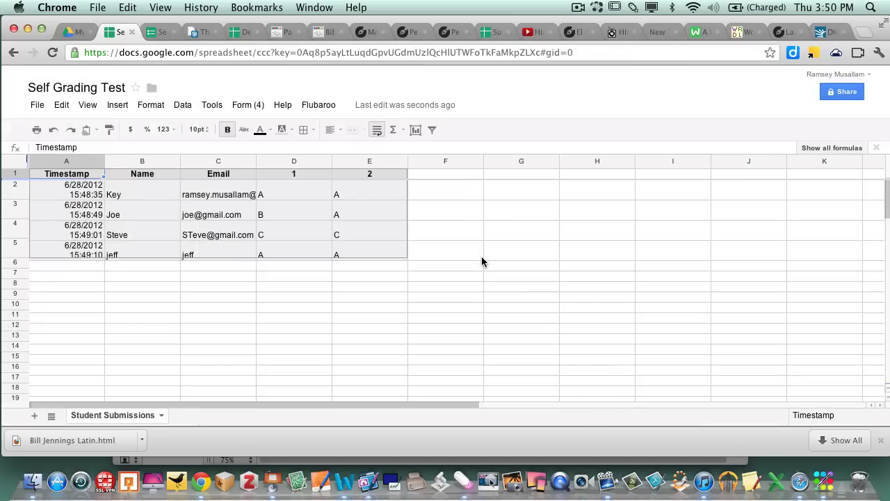
pyautogui.click(317, 105)
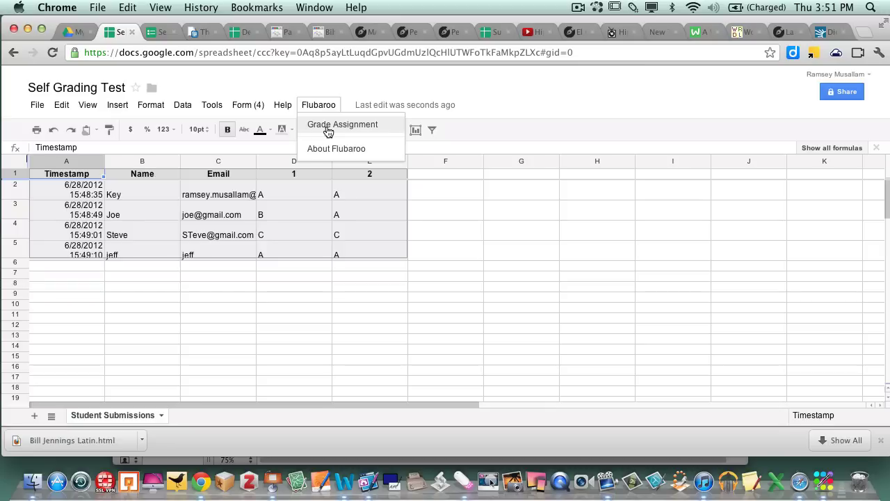
# - Run Grade Assignment, with Name and Email as Identifies Student and questions 1 and 2 at 1 Point
pyautogui.click(327, 126)
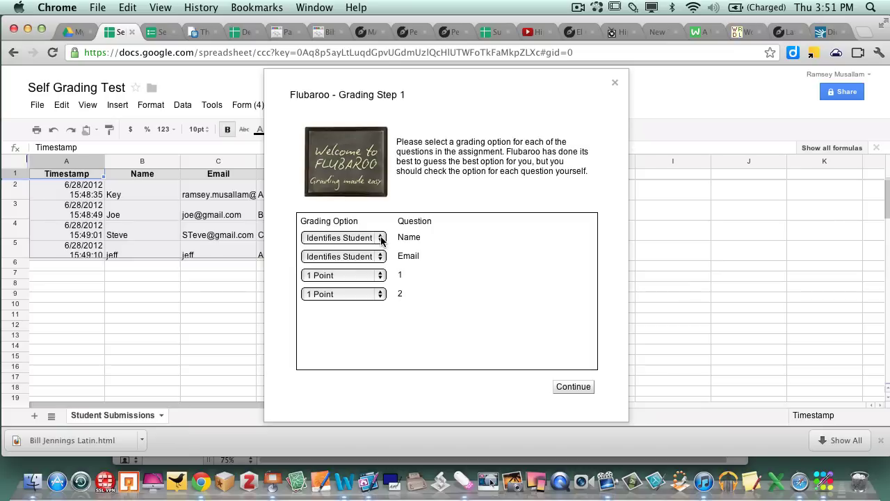
pyautogui.click(381, 239)
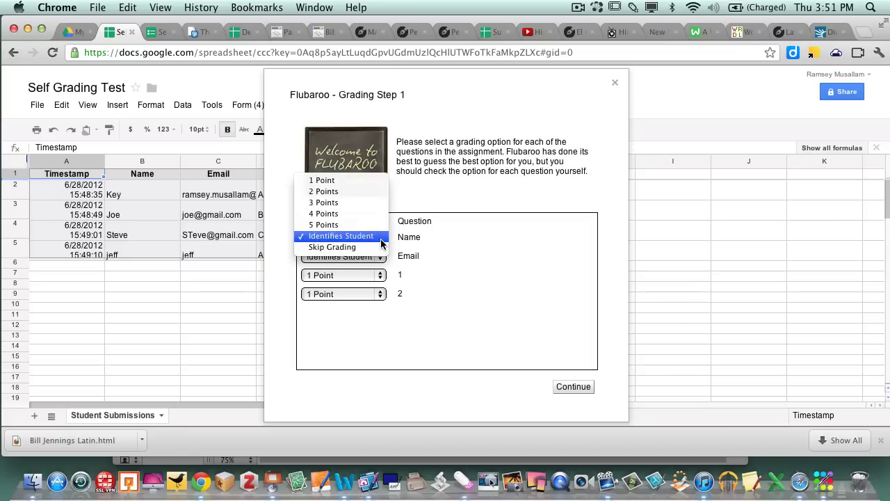
pyautogui.click(381, 241)
pyautogui.click(377, 256)
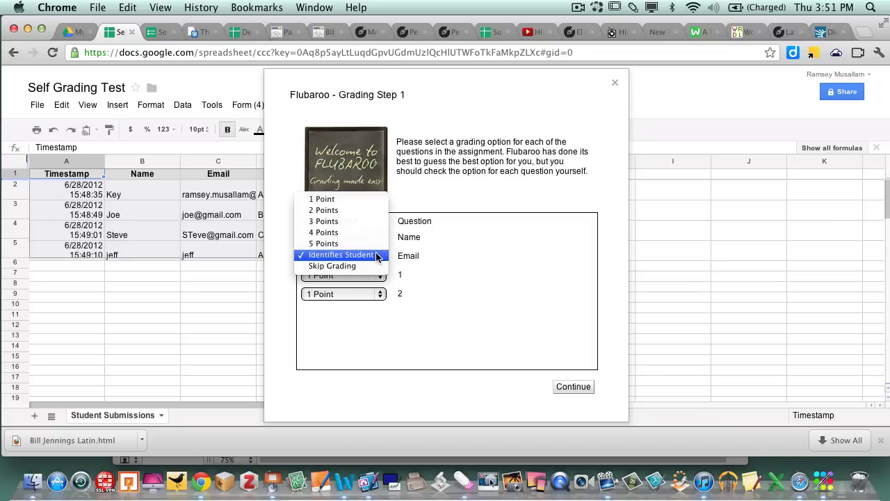
pyautogui.click(376, 256)
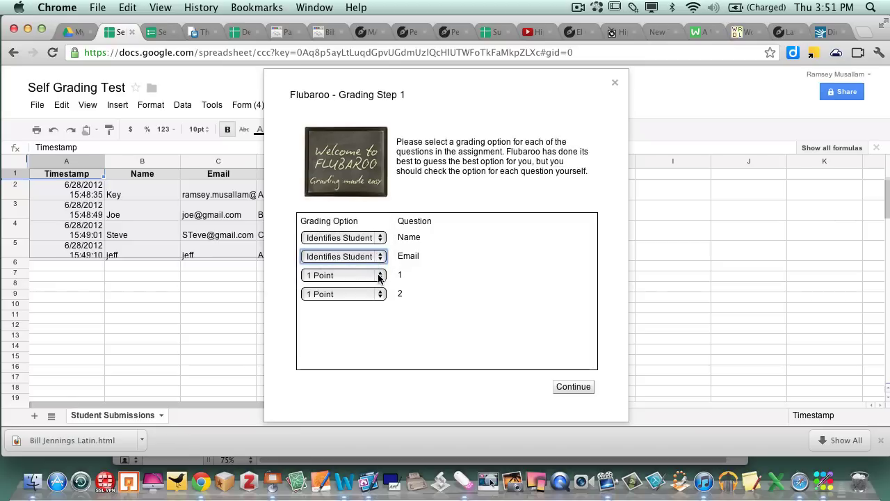
pyautogui.click(379, 276)
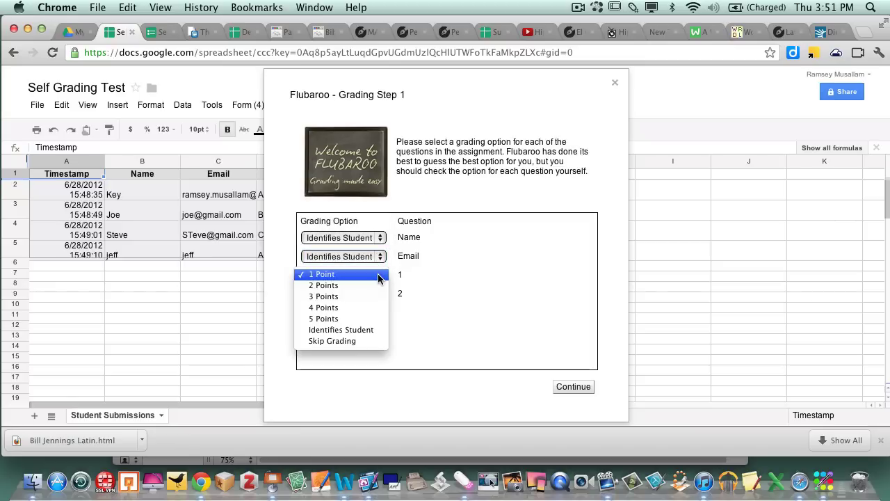
pyautogui.click(379, 276)
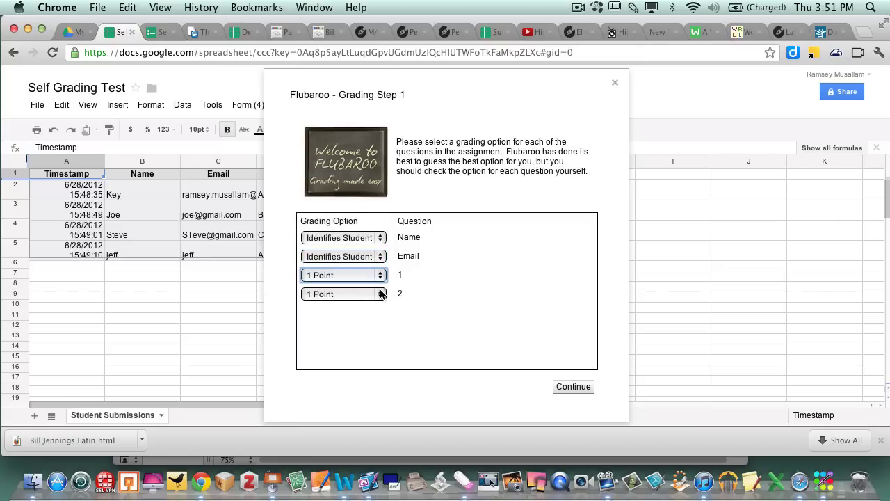
pyautogui.click(380, 294)
pyautogui.click(380, 293)
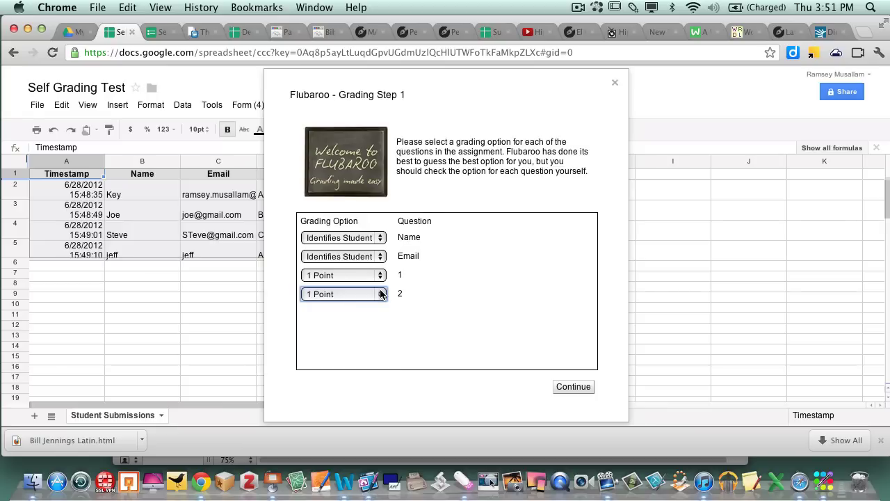
pyautogui.click(380, 294)
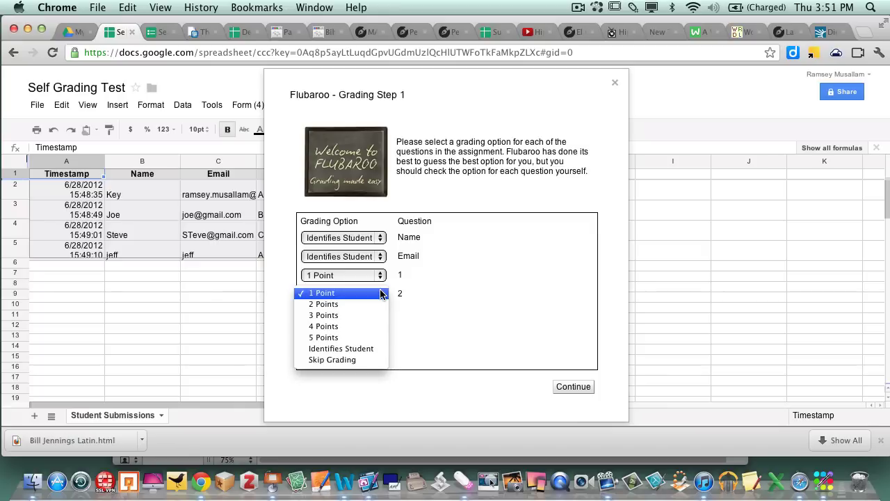
pyautogui.click(381, 293)
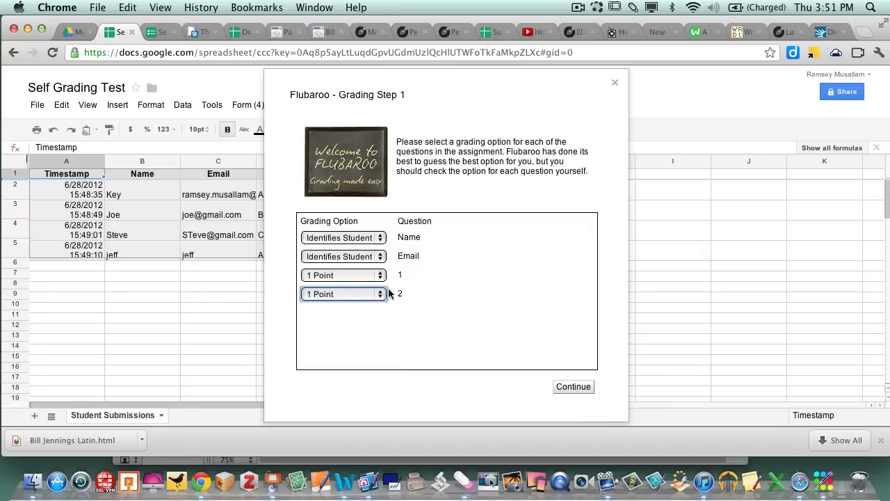
# - Continue past Step 1, select the Key submission as the answer key, and run grading
pyautogui.click(570, 387)
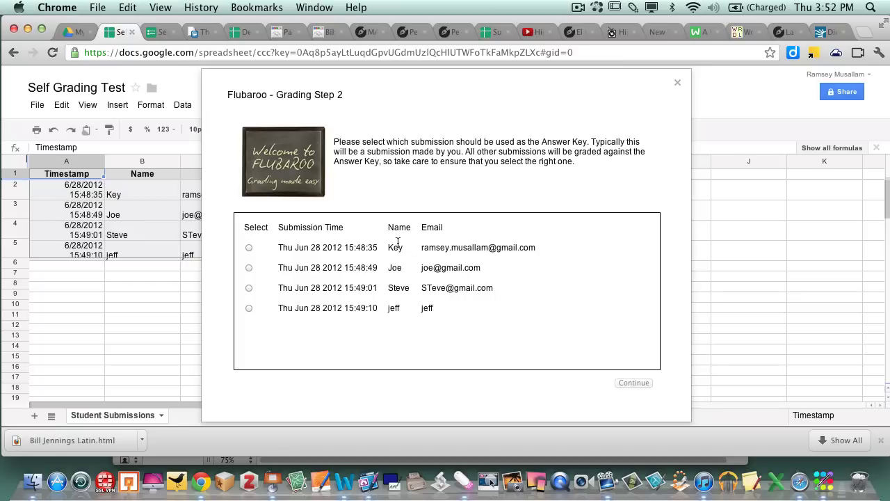
pyautogui.click(248, 248)
pyautogui.click(629, 383)
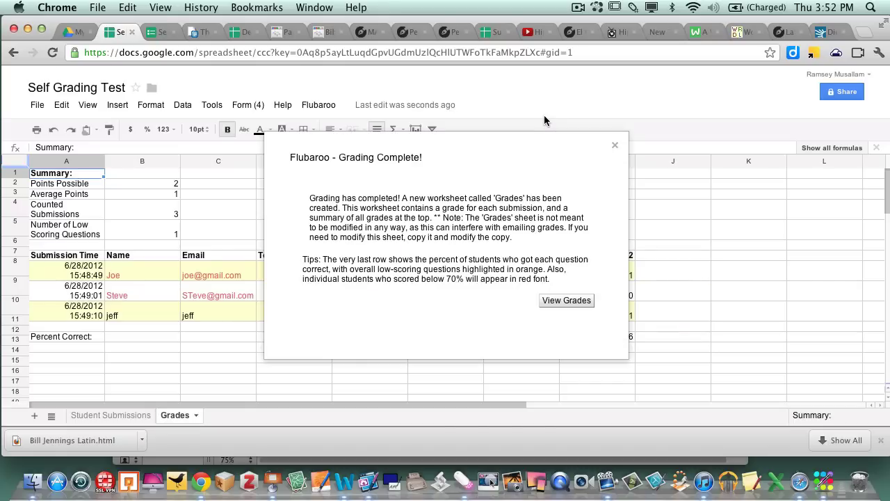
# - Close the Grading Complete message to show scores of 50%, 0% and 100% and per-question percentages
pyautogui.click(615, 146)
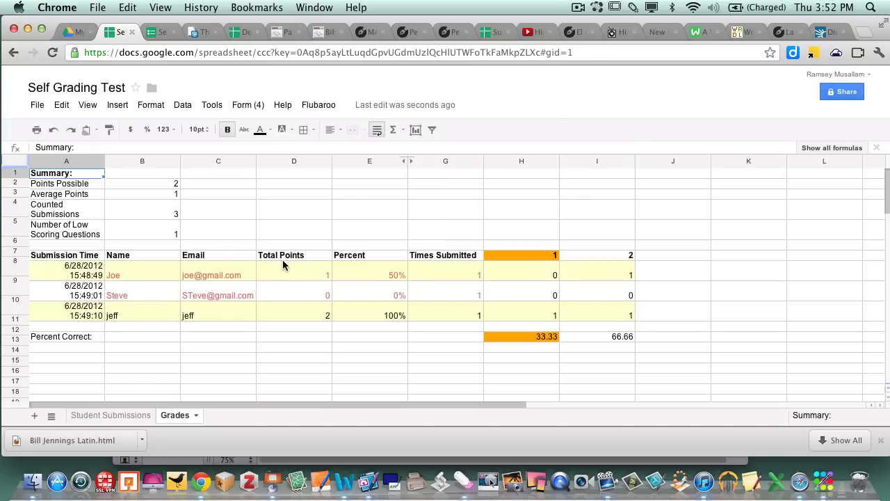
pyautogui.click(122, 414)
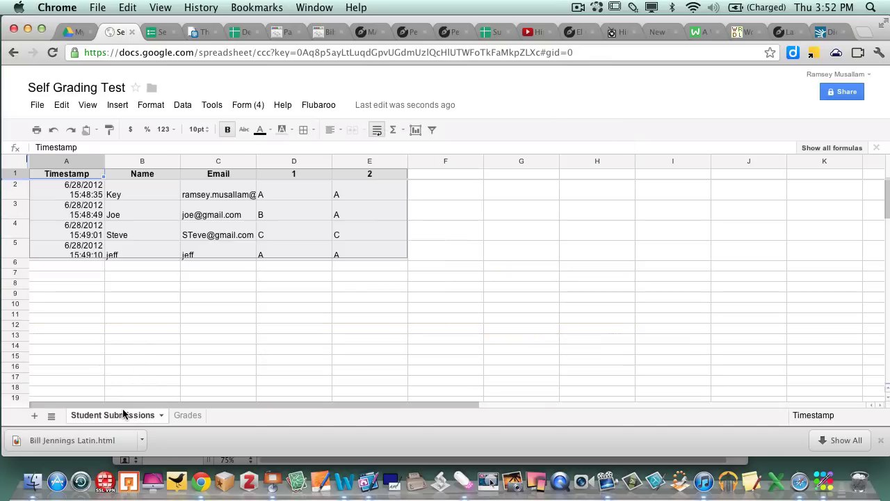
pyautogui.click(182, 414)
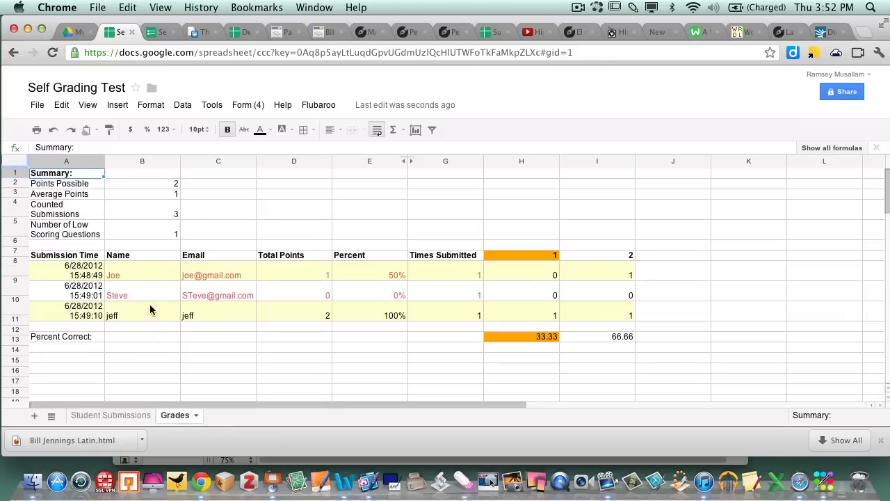
pyautogui.click(145, 256)
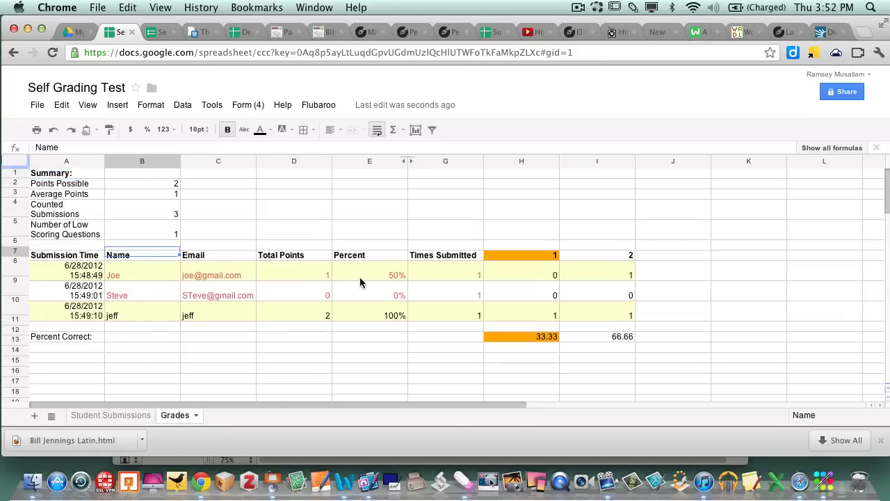
pyautogui.click(392, 275)
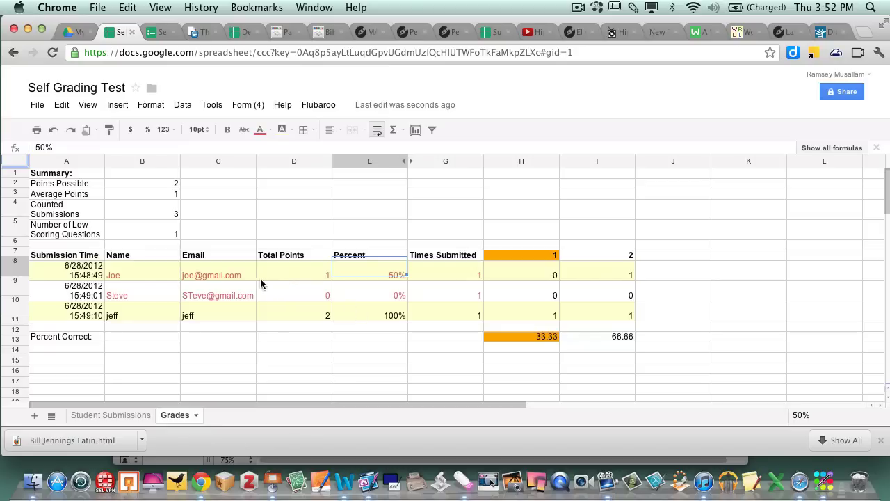
pyautogui.click(296, 277)
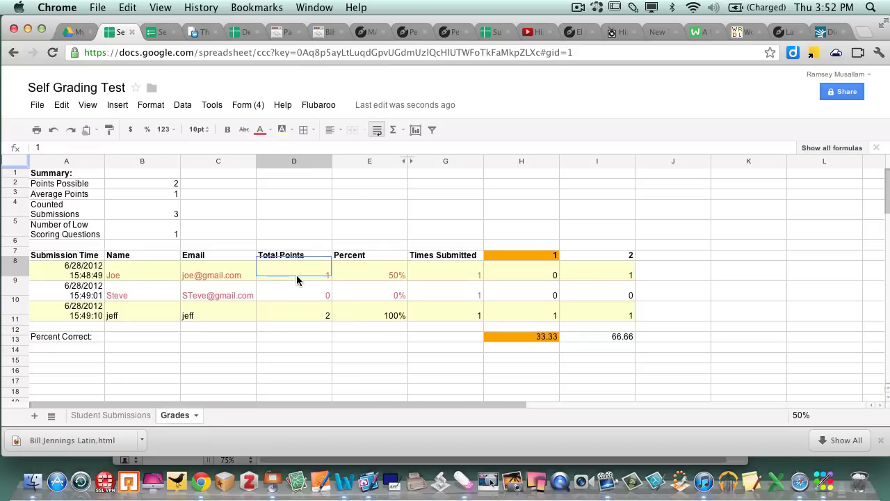
pyautogui.click(371, 277)
pyautogui.click(371, 282)
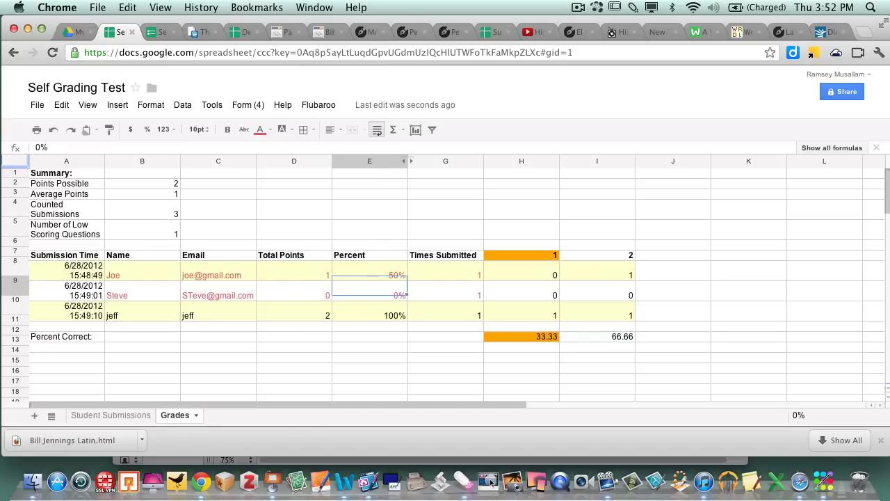
pyautogui.press('Down')
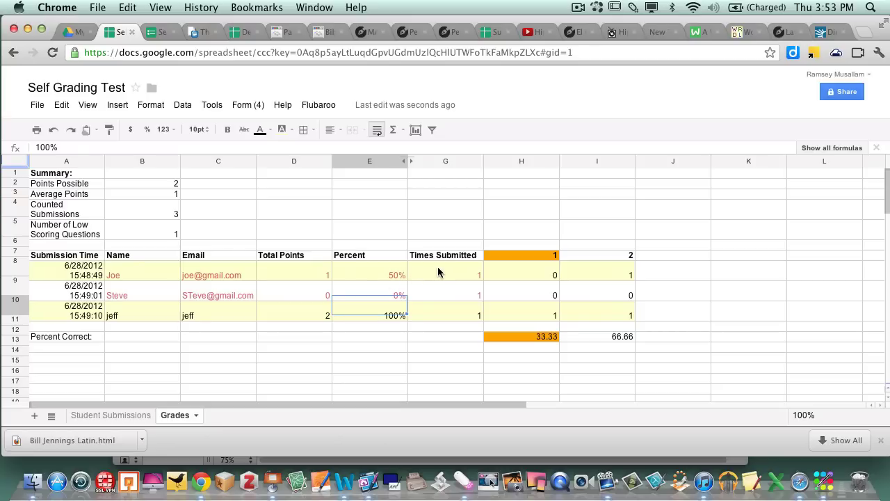
pyautogui.click(527, 252)
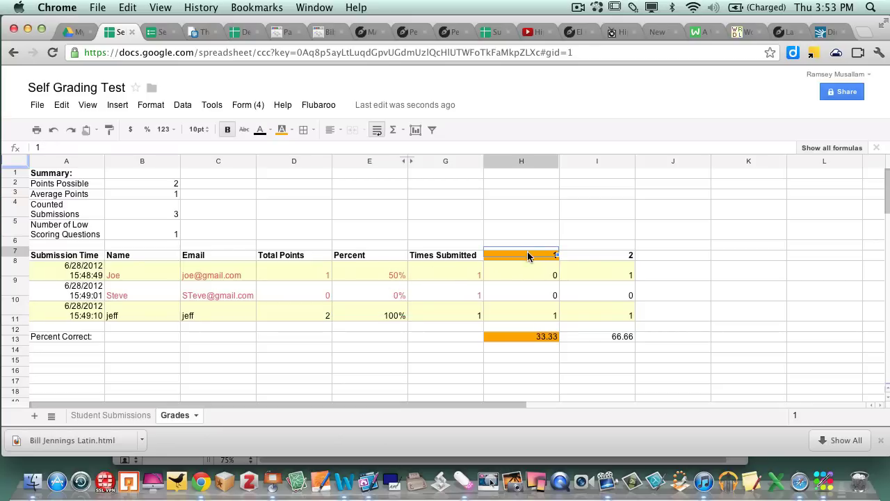
pyautogui.click(527, 336)
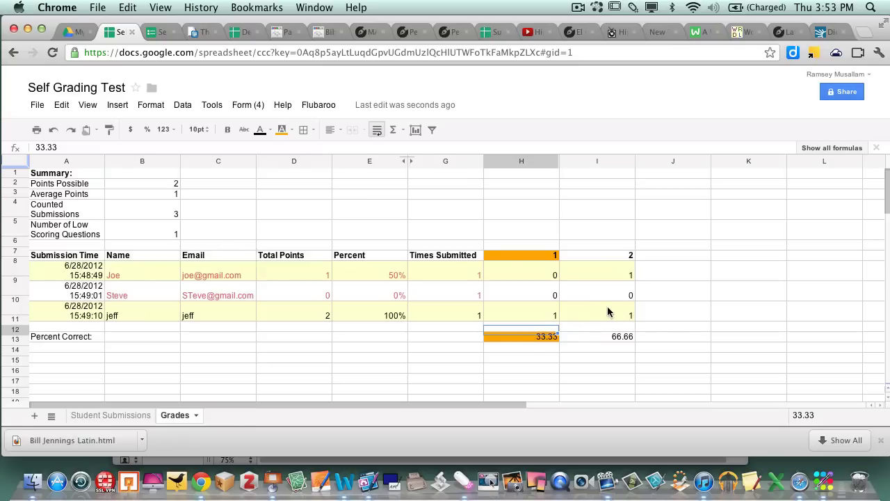
pyautogui.click(623, 340)
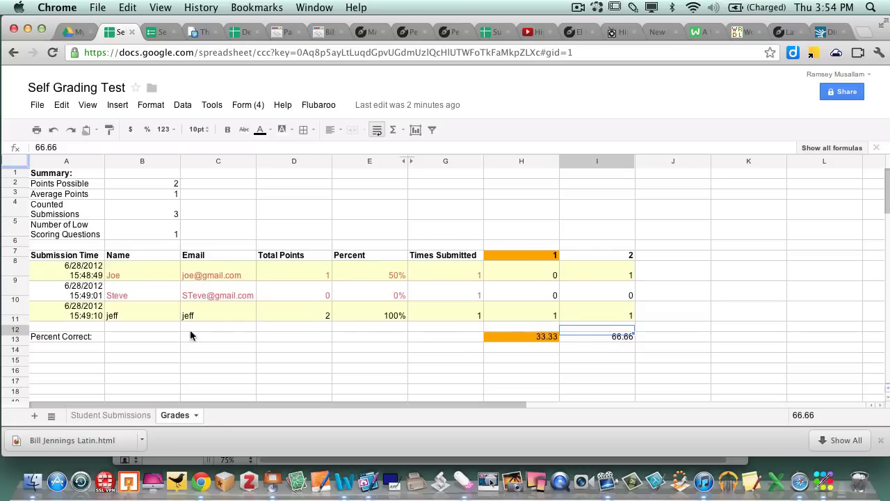
# - Switch back to the Grades sheet and start Flubaroo's Email Grades
pyautogui.click(125, 418)
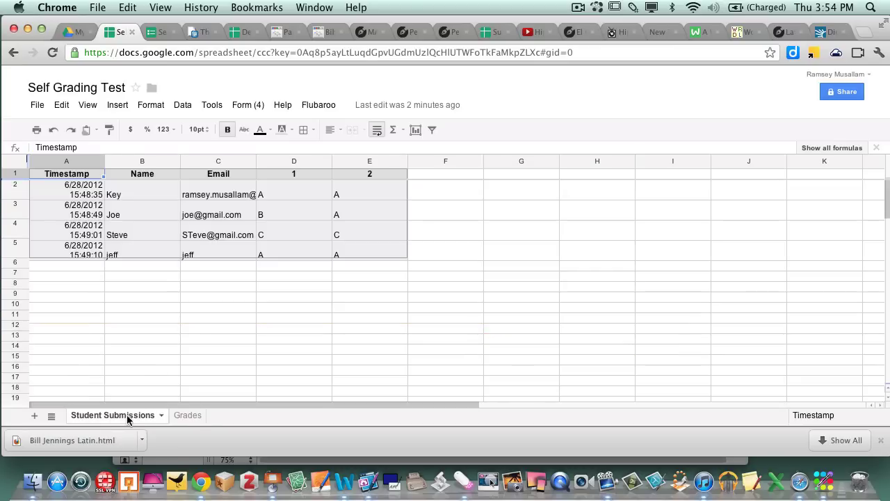
pyautogui.click(200, 415)
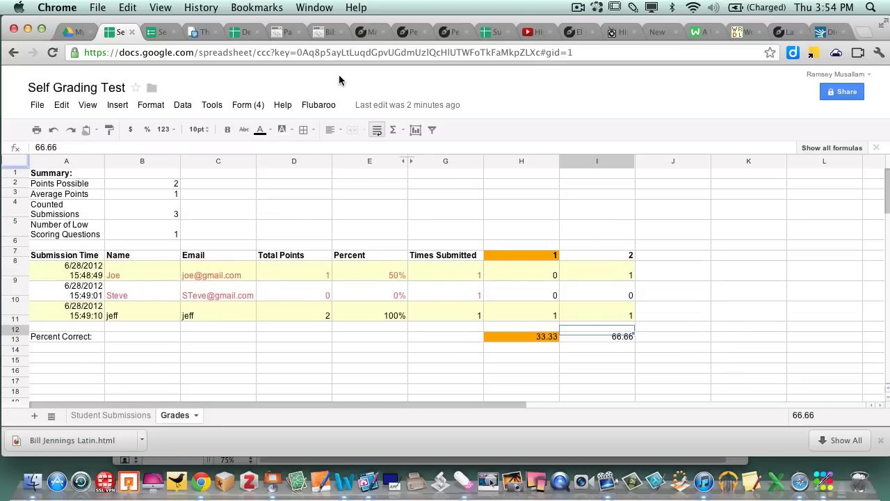
pyautogui.click(317, 105)
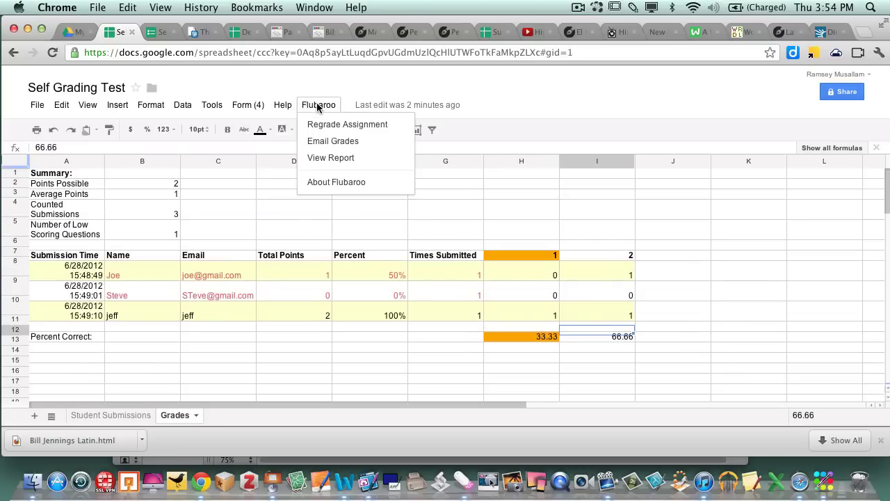
pyautogui.click(331, 141)
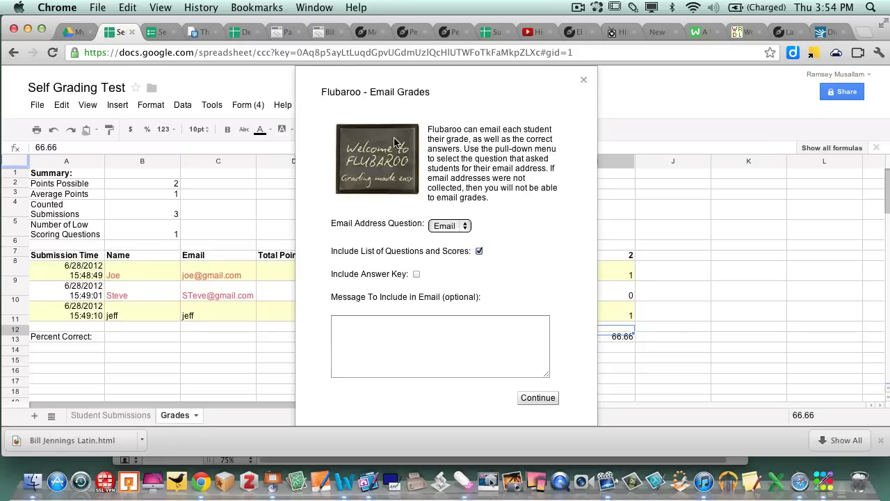
# - Email grades using the Email question as the address, with the answer key included
pyautogui.click(466, 226)
pyautogui.click(466, 226)
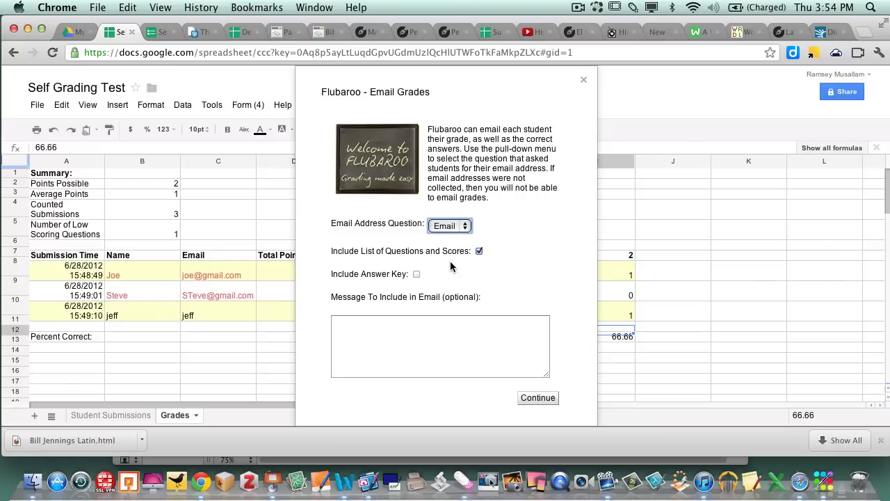
pyautogui.click(416, 275)
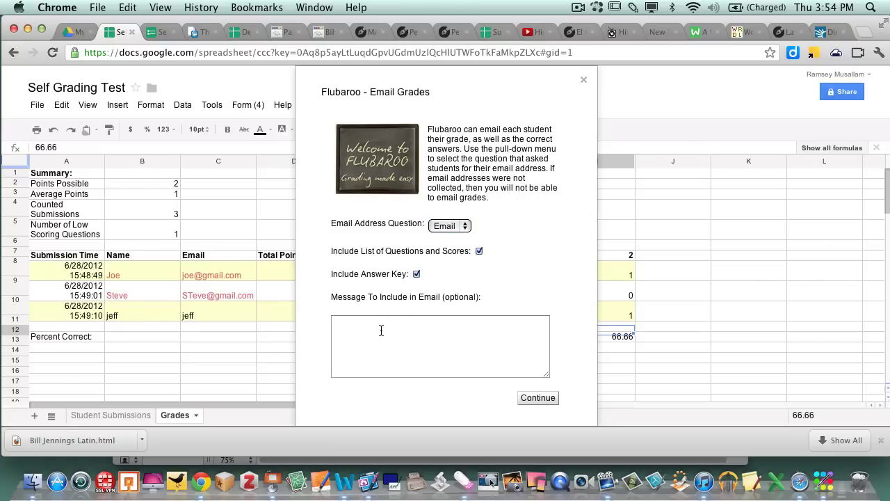
pyautogui.click(536, 402)
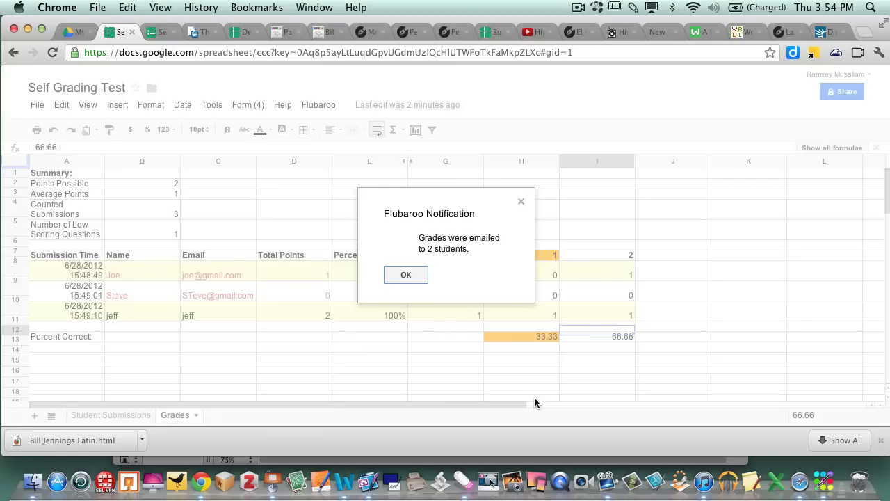
# - Acknowledge the Flubaroo notice that grades were emailed to 2 students
pyautogui.click(407, 275)
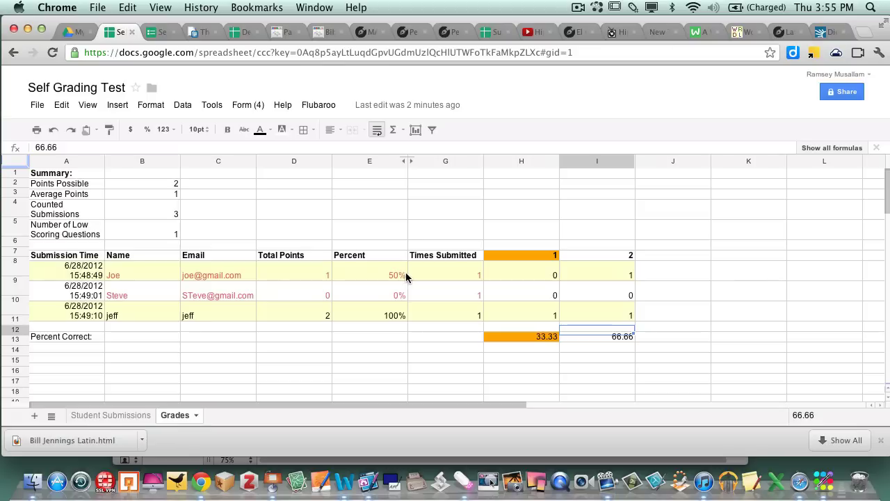
# - Load musallamchemistry.com in a new browser tab
pyautogui.press('super+t')
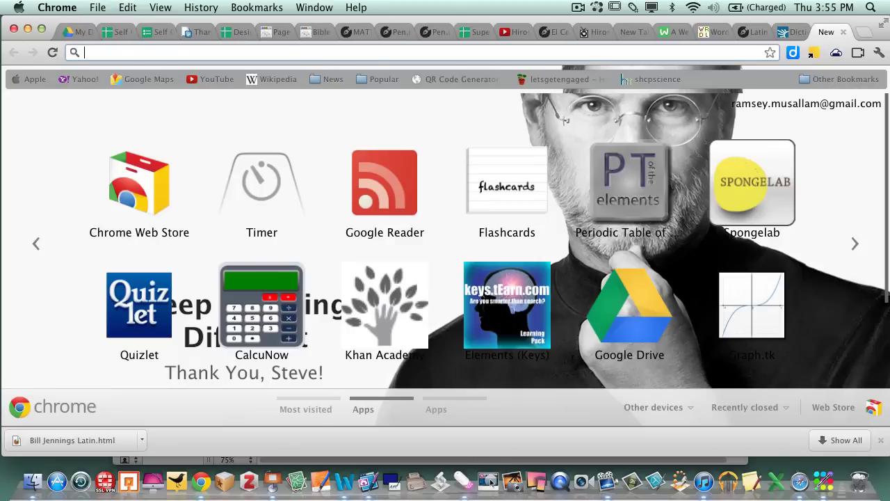
pyautogui.write('musallamchemistry.com')
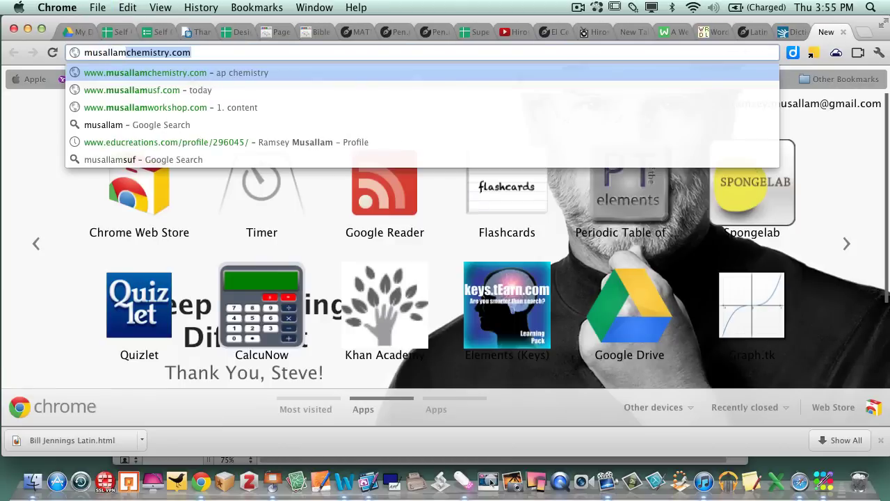
pyautogui.press('Return')
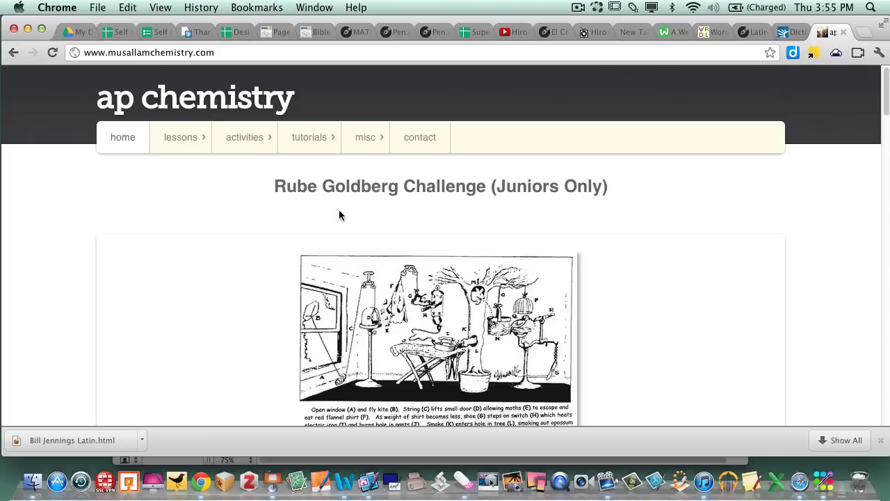
# - Go to misc > forms > multiple choice and scroll through the embedded 15-question form
pyautogui.moveTo(362, 150)
pyautogui.moveTo(364, 174)
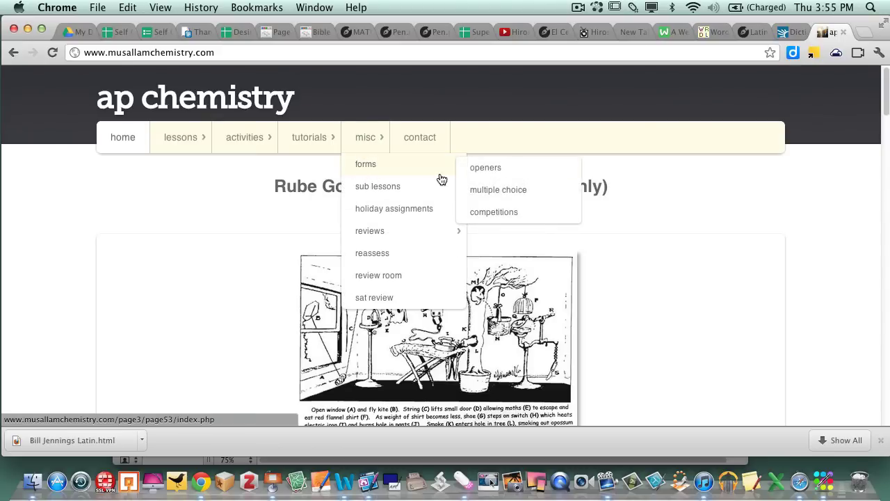
pyautogui.click(496, 192)
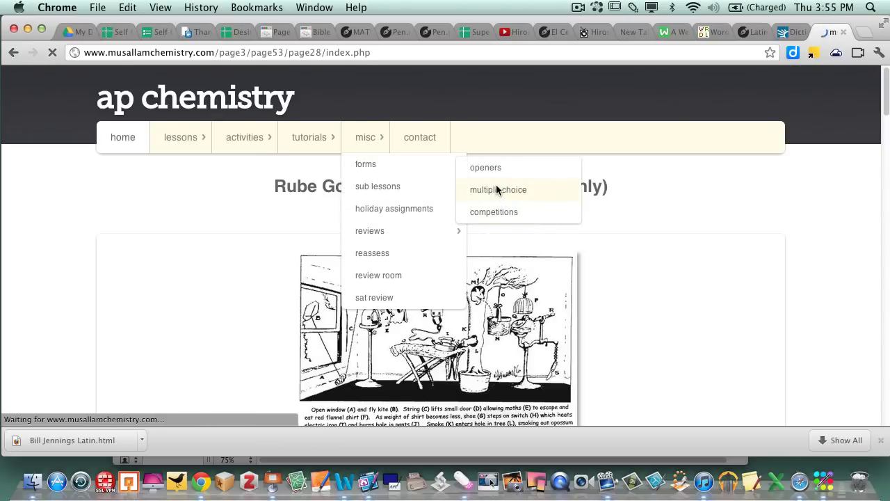
pyautogui.scroll(-5, 460, 249)
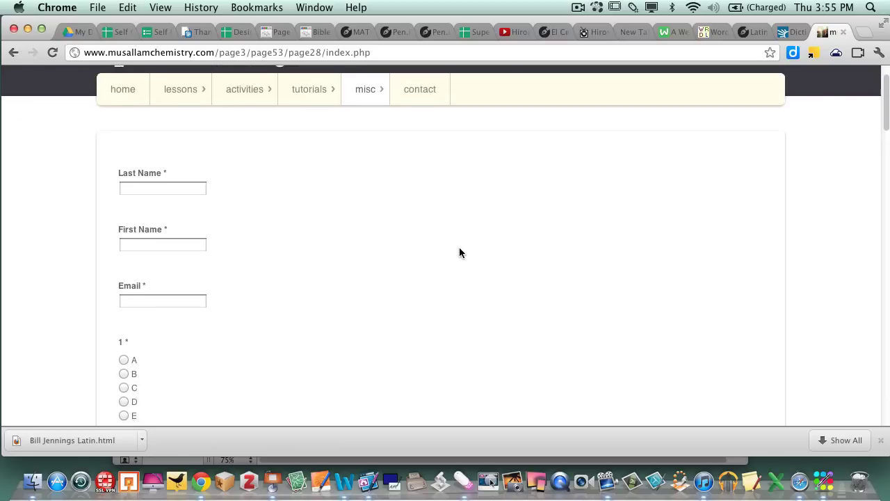
pyautogui.scroll(-15, 459, 252)
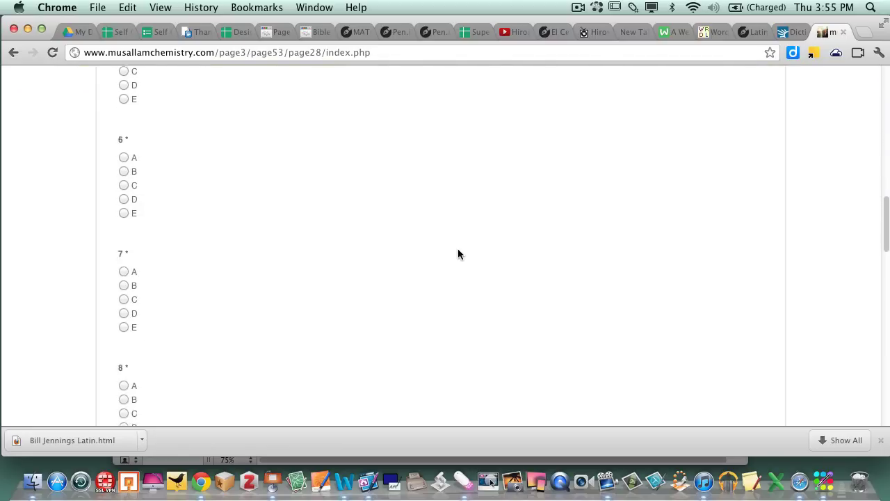
pyautogui.scroll(-15, 458, 254)
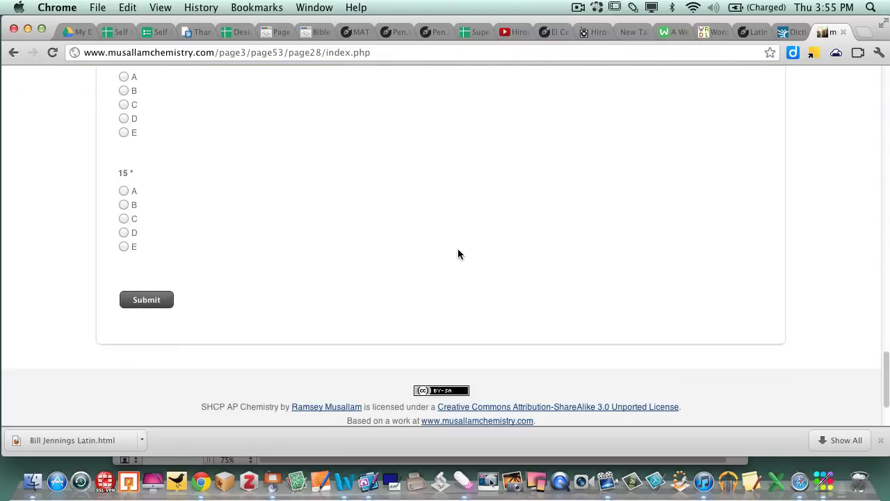
pyautogui.scroll(20, 458, 250)
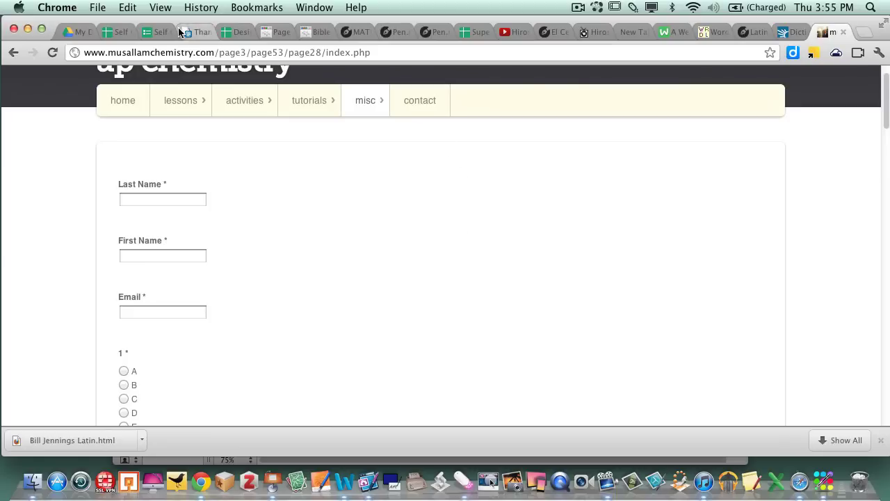
# - Load gmail.com in a new tab and read the 'Record of grades emailed' message
pyautogui.press('cmd+t')
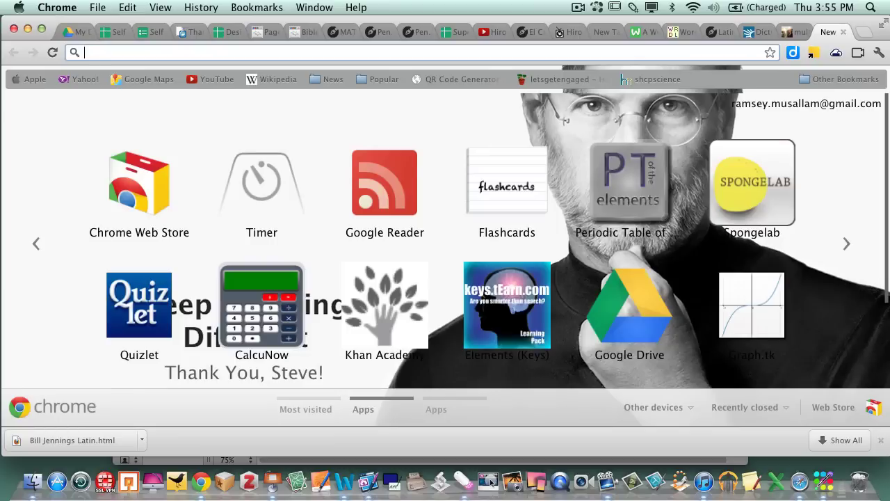
pyautogui.write('gmail.com')
pyautogui.press('Return')
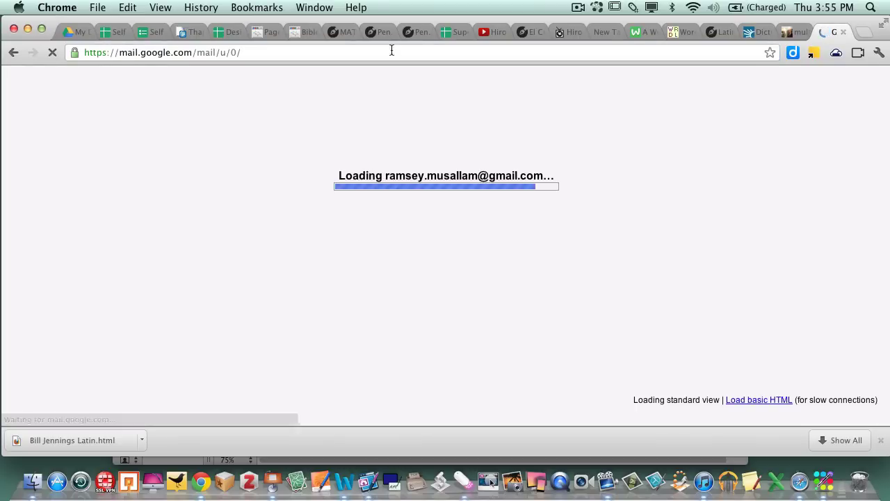
pyautogui.click(347, 183)
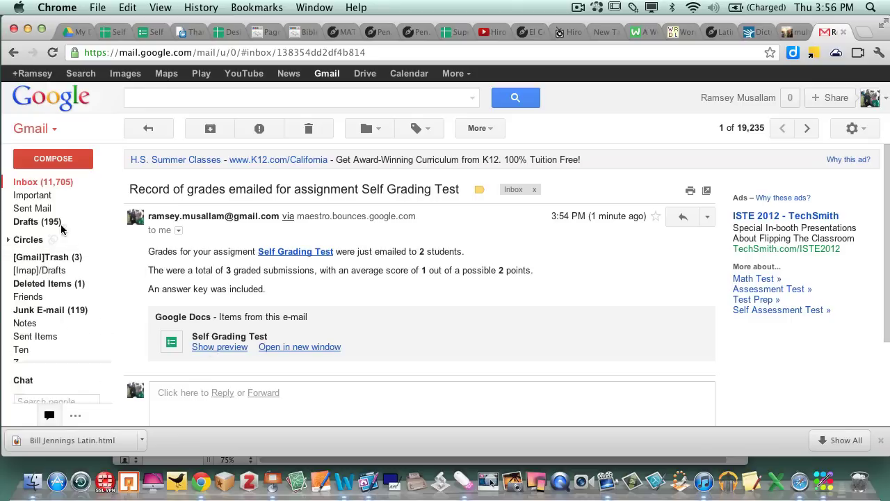
pyautogui.click(30, 182)
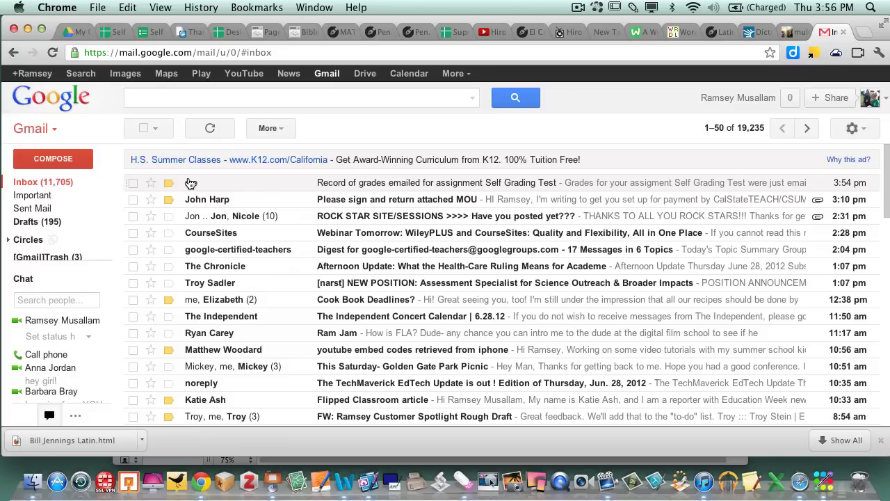
pyautogui.click(191, 183)
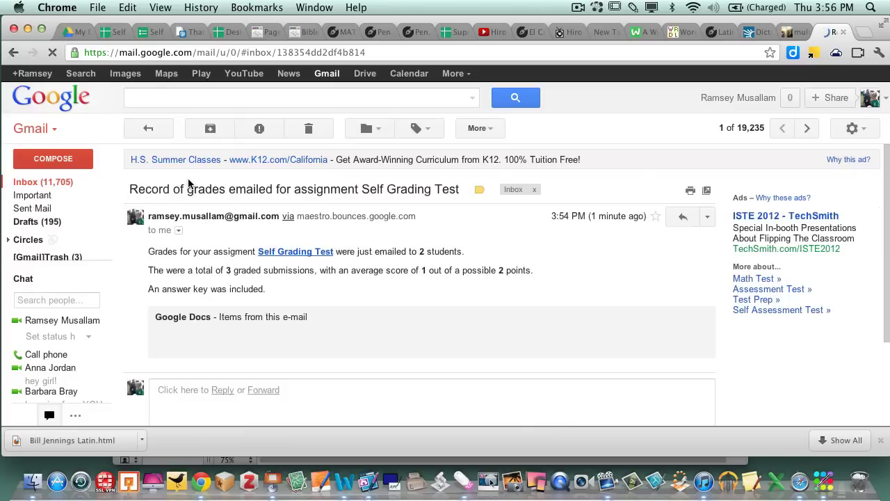
# - Follow the email's Self Grading Test link and view the spreadsheet's Grades sheet
pyautogui.click(319, 252)
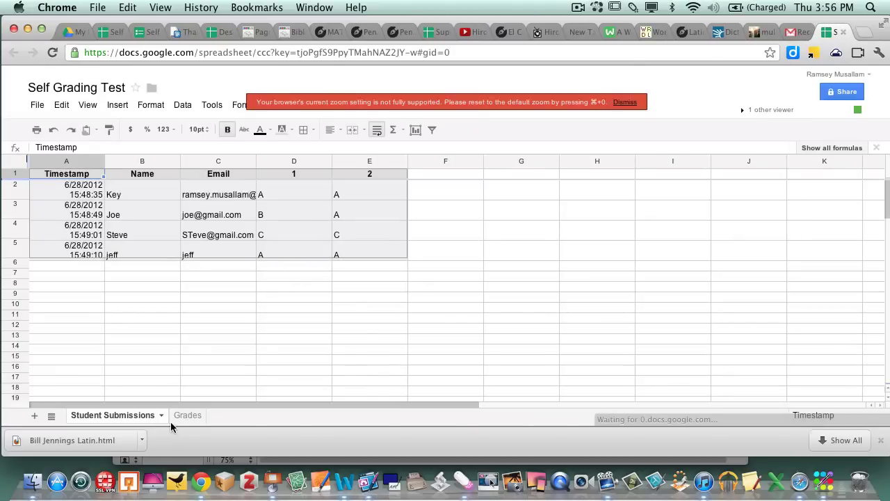
pyautogui.click(185, 416)
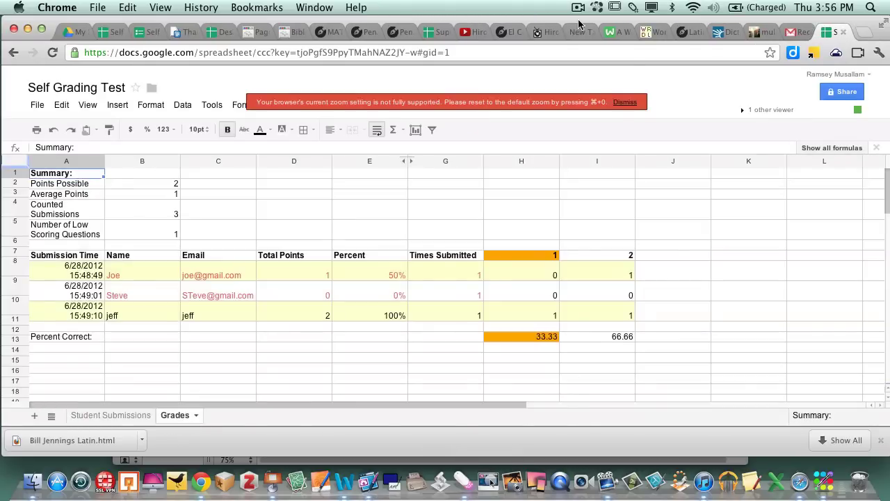
pyautogui.click(578, 7)
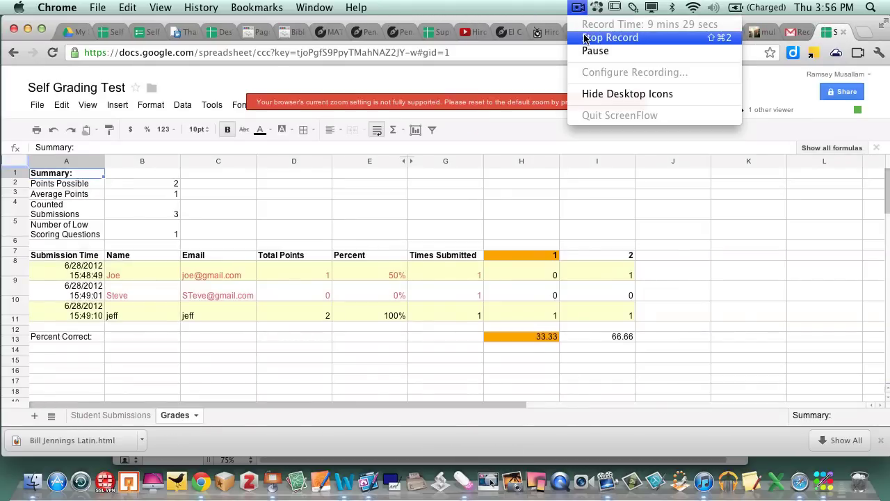